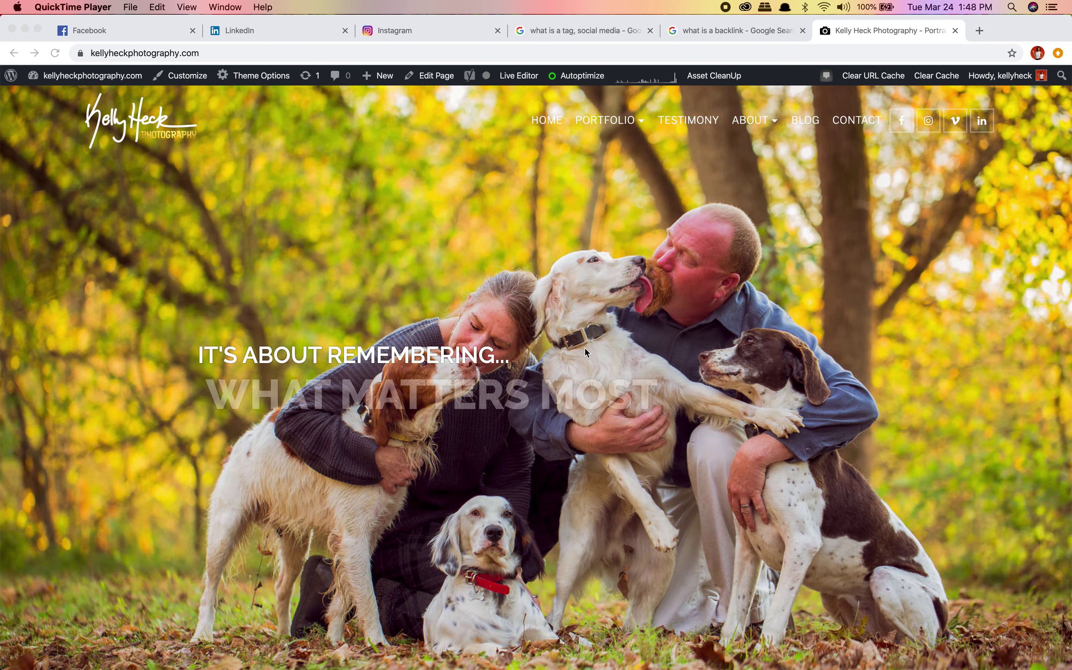
Switch to the tab with Google results for 'what is a tag, social media'
left_click(565, 30)
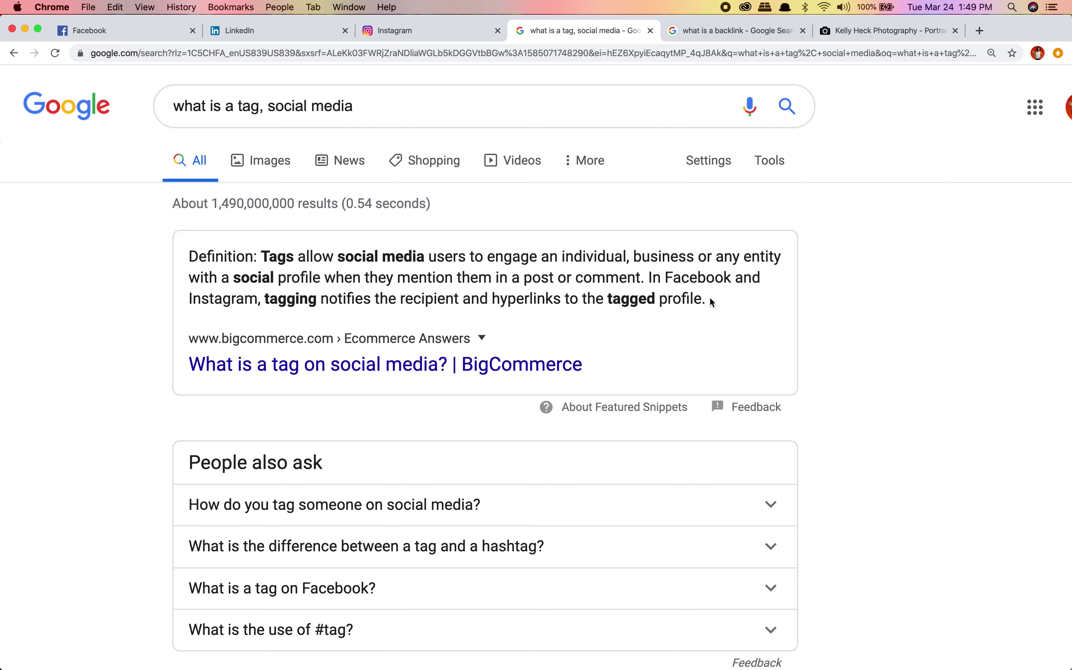
Start a new Facebook post from the news feed and remove the attached photo to choose another
left_click(95, 31)
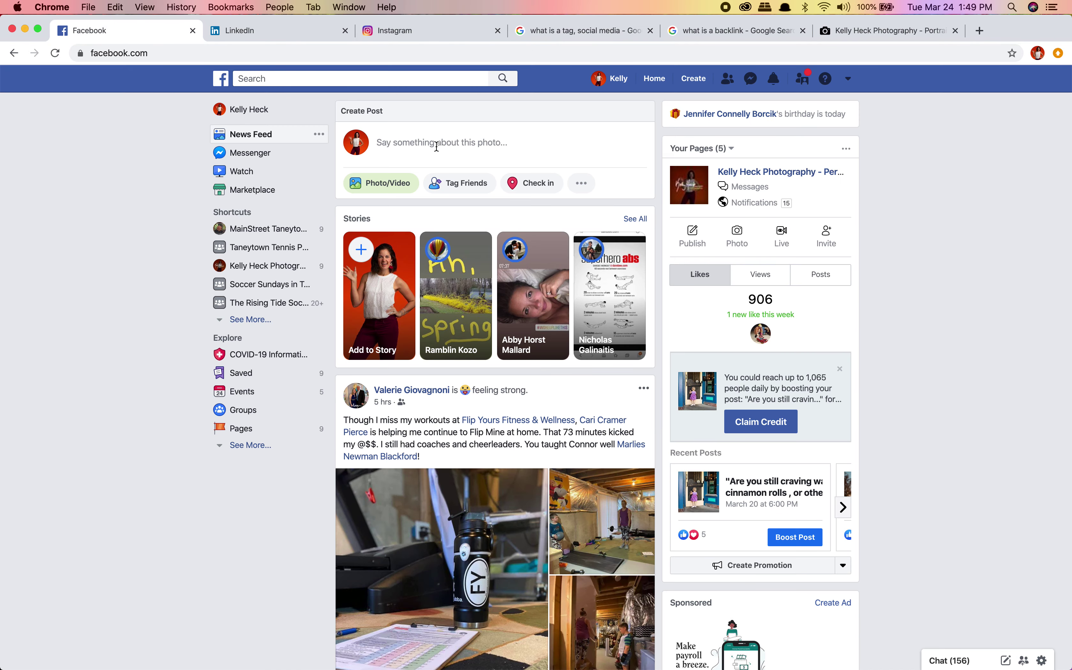
left_click(434, 142)
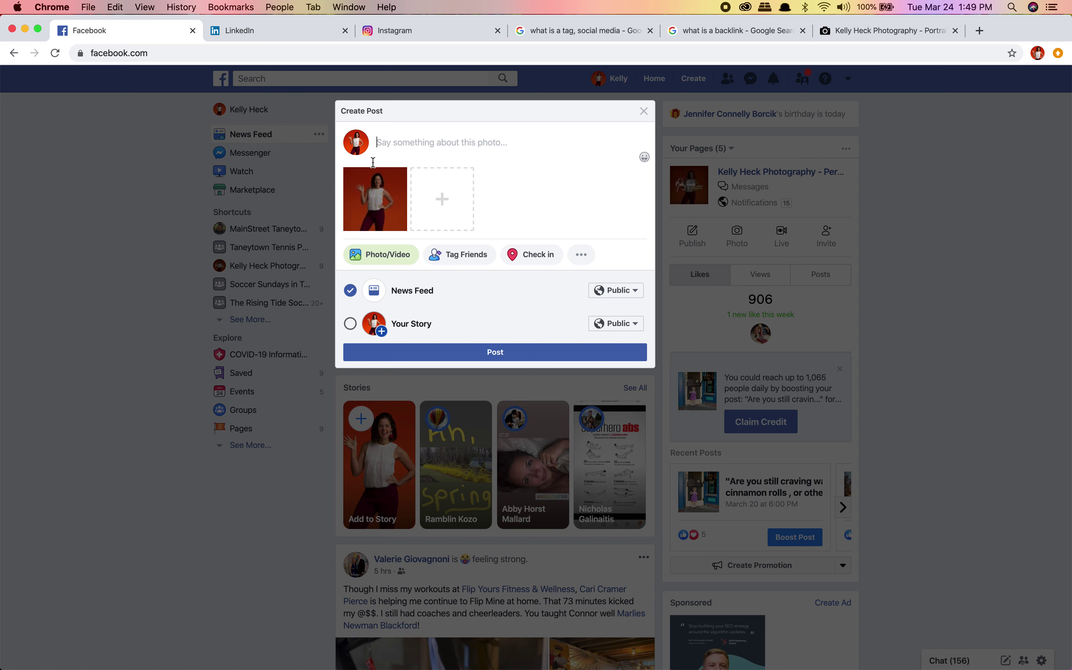
left_click(401, 176)
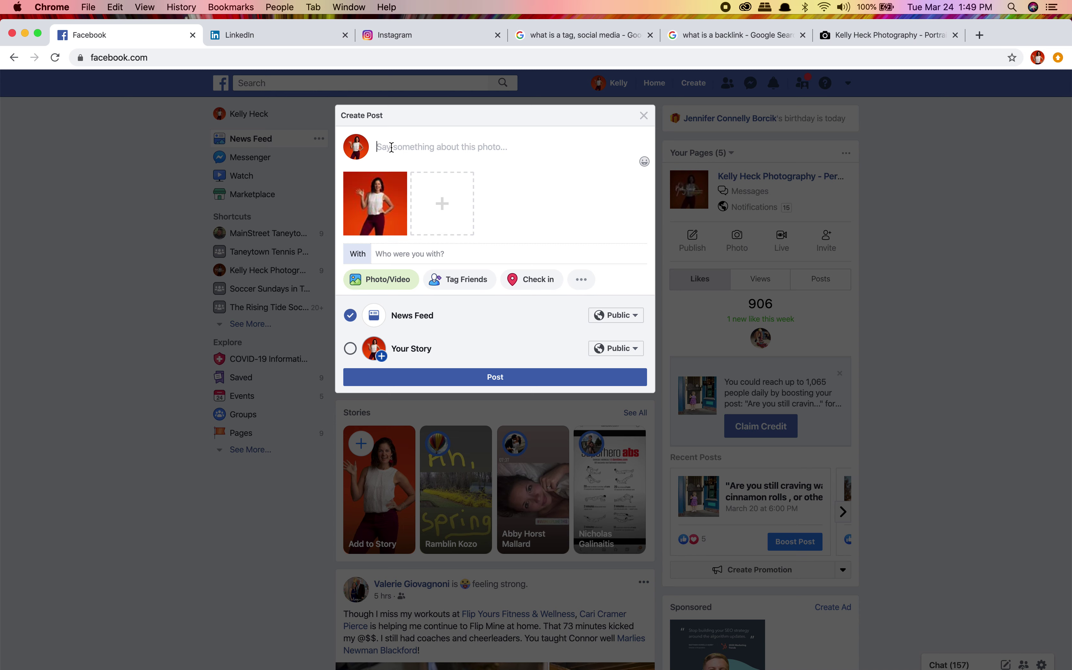
Begin the caption by @-mentioning the owner's own profile and the photography business page
type("Hey,")
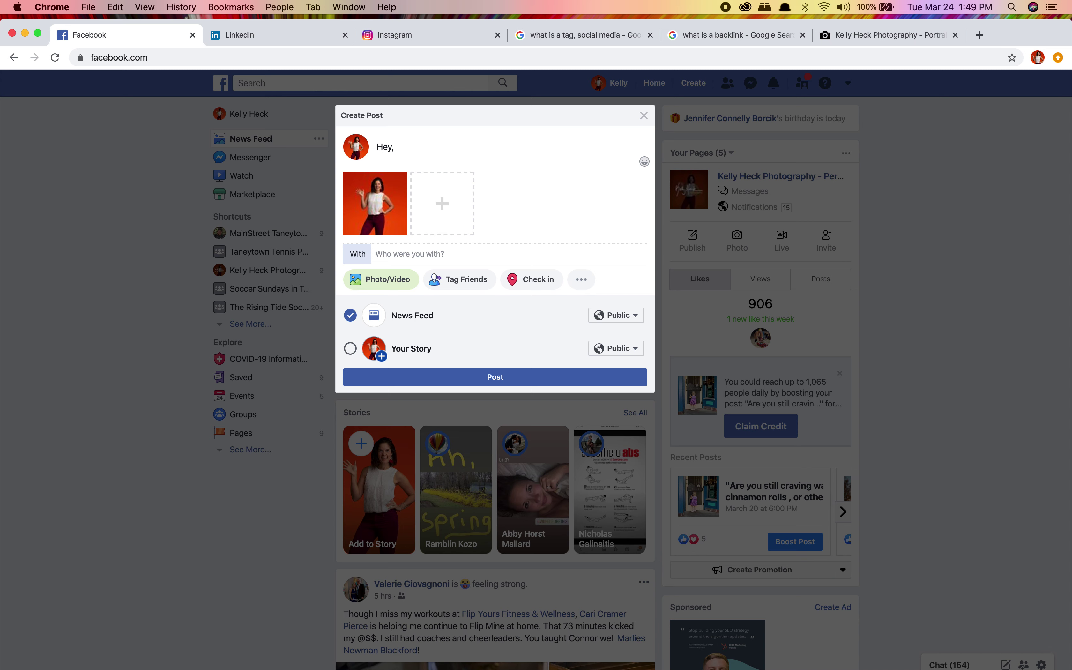
type(" I'm @Kelly")
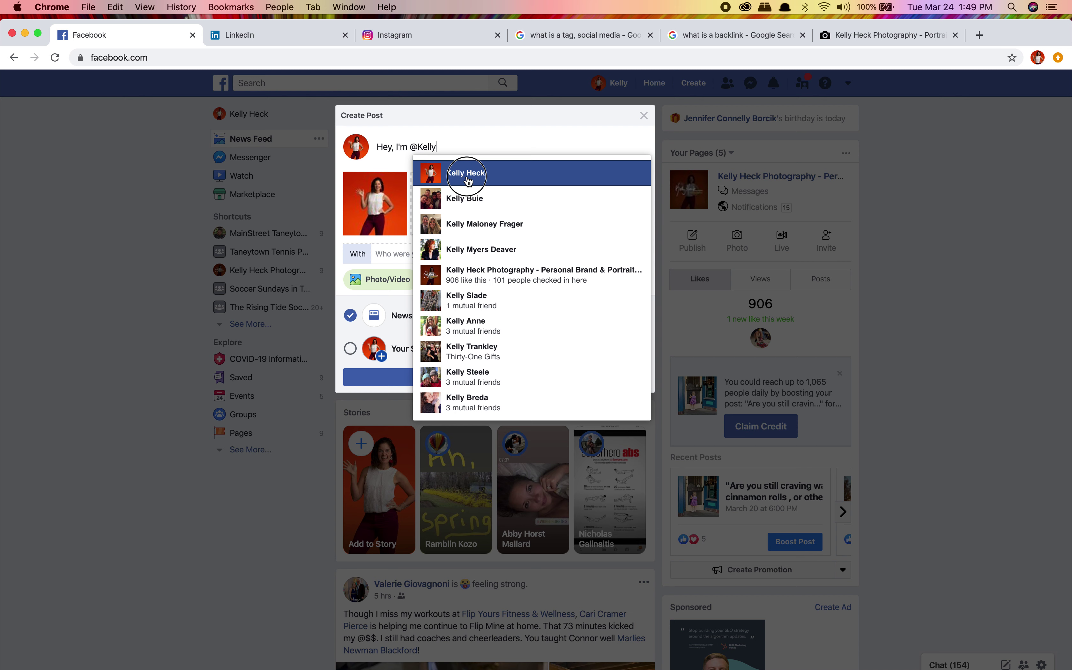
left_click(468, 179)
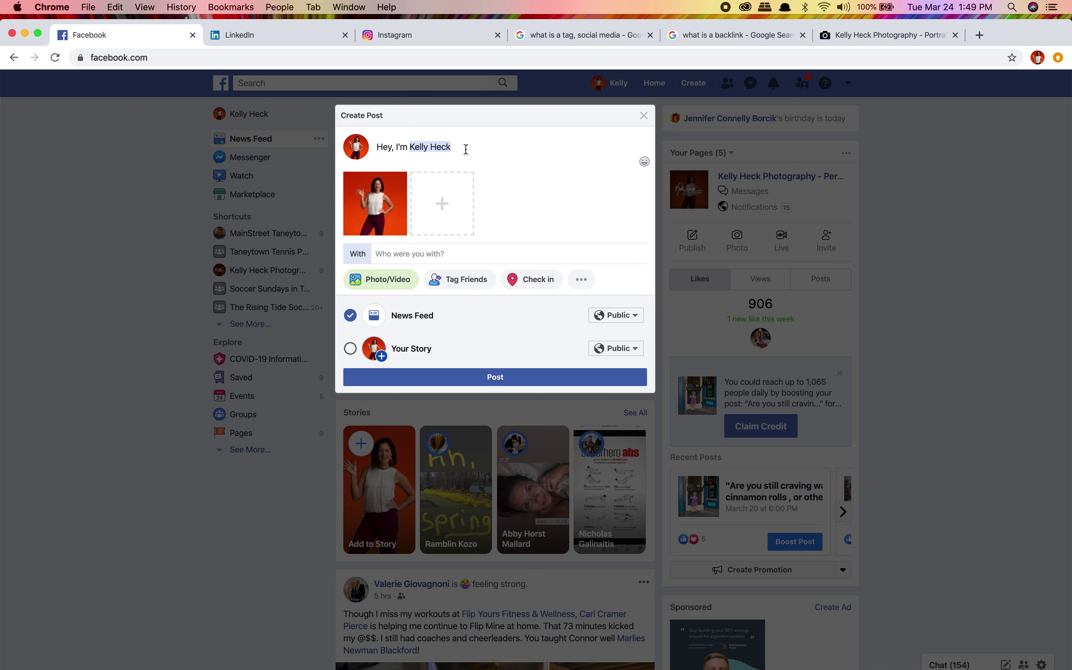
type("and I am @Kelly Heck")
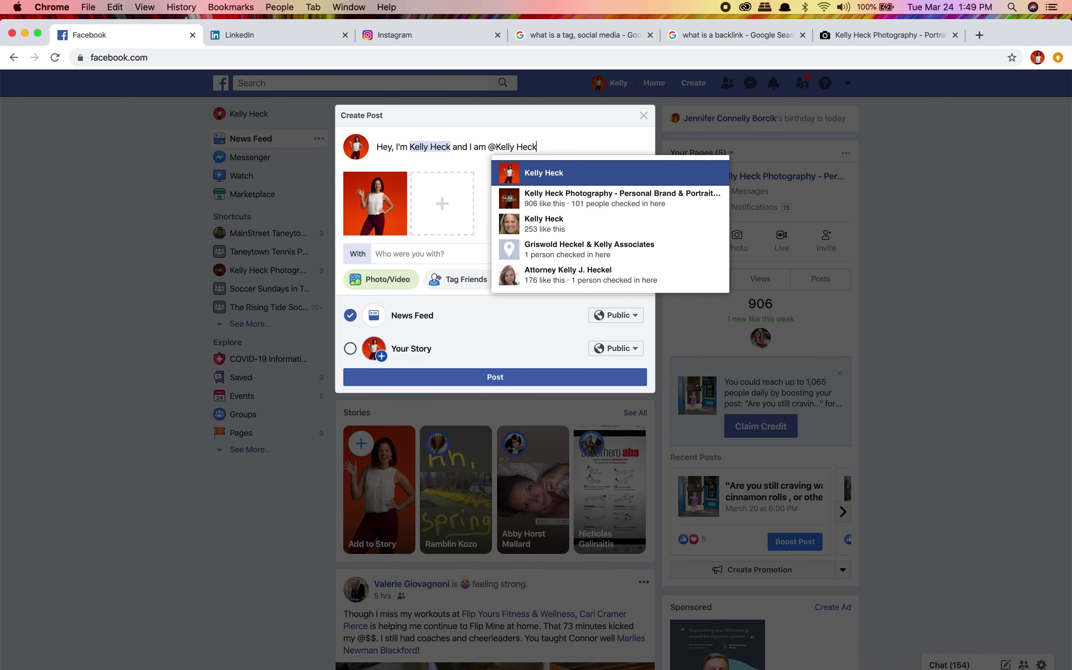
left_click(584, 202)
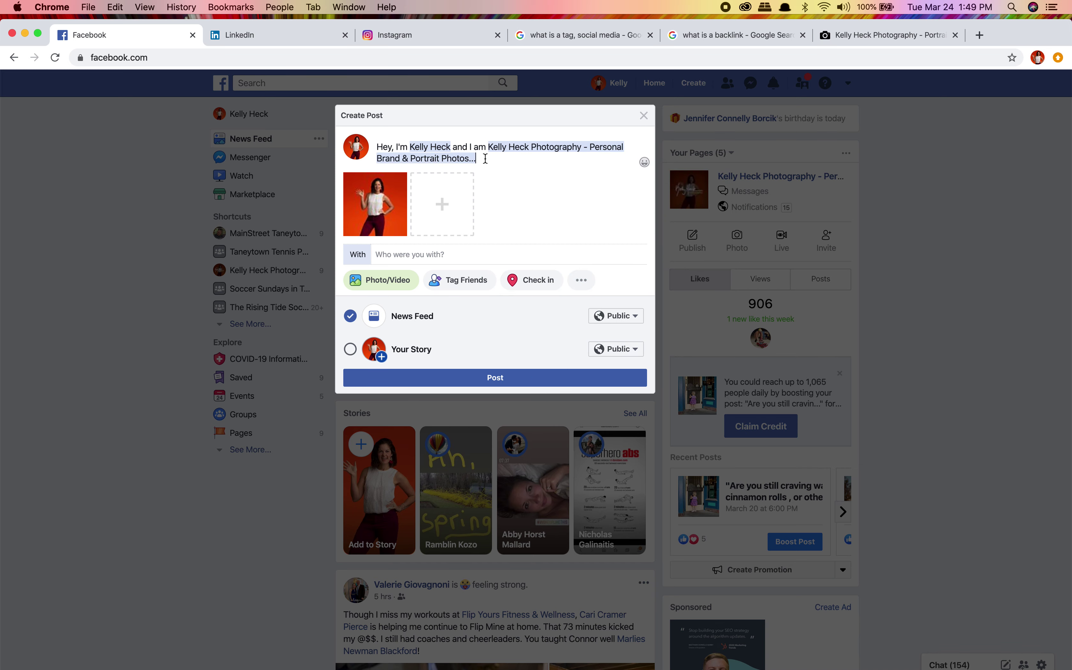
type("and I love @Culti")
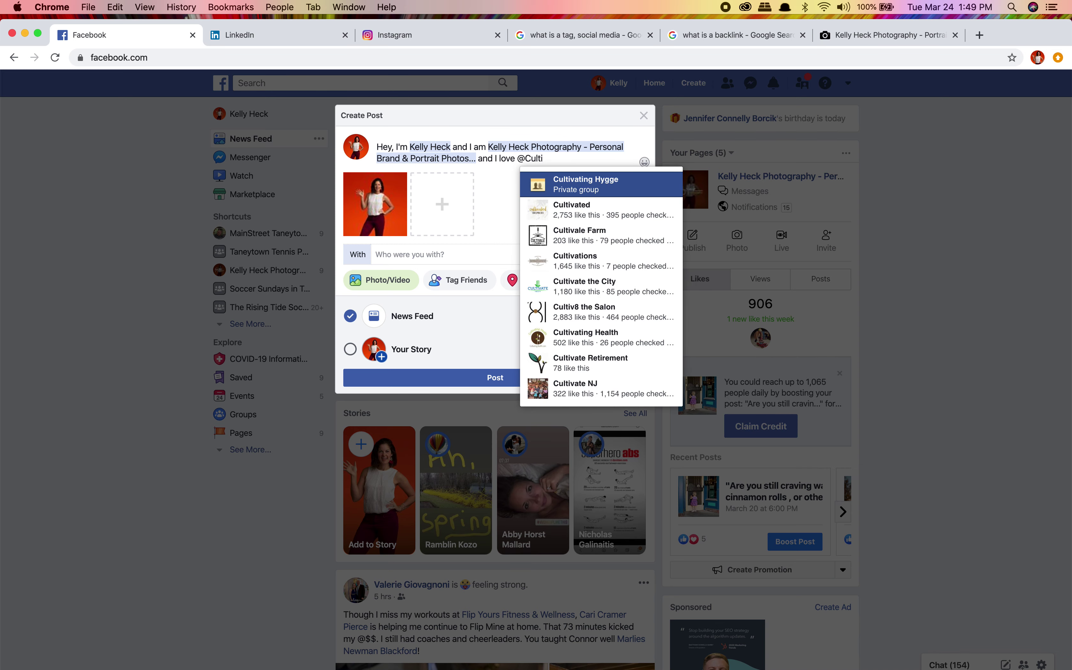
left_click(574, 213)
type("owned by")
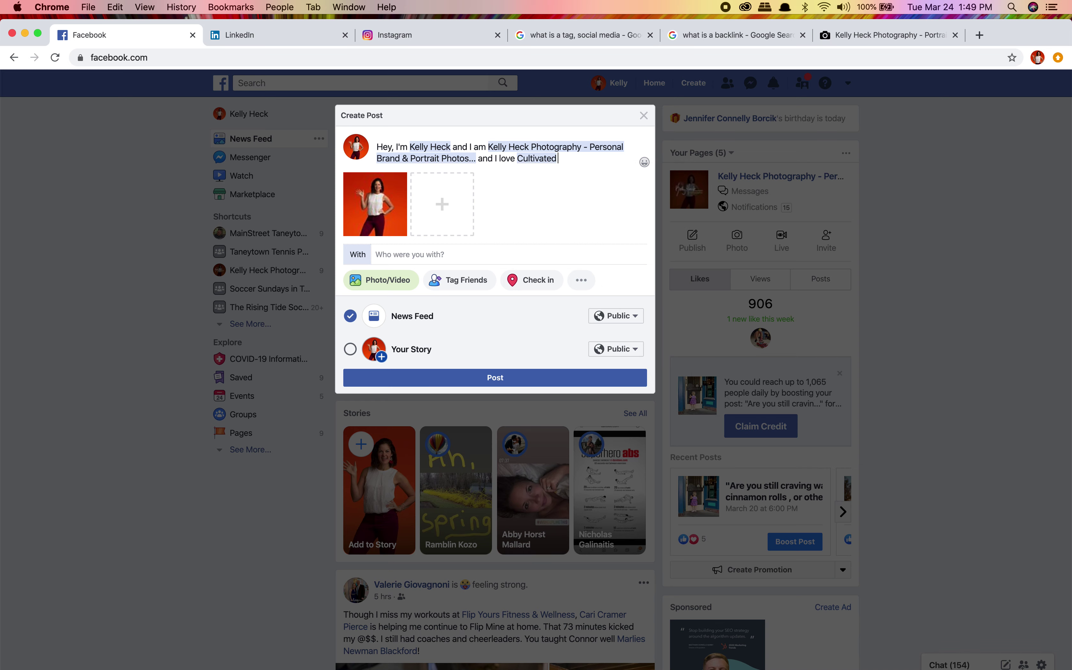
type(" @Tiom")
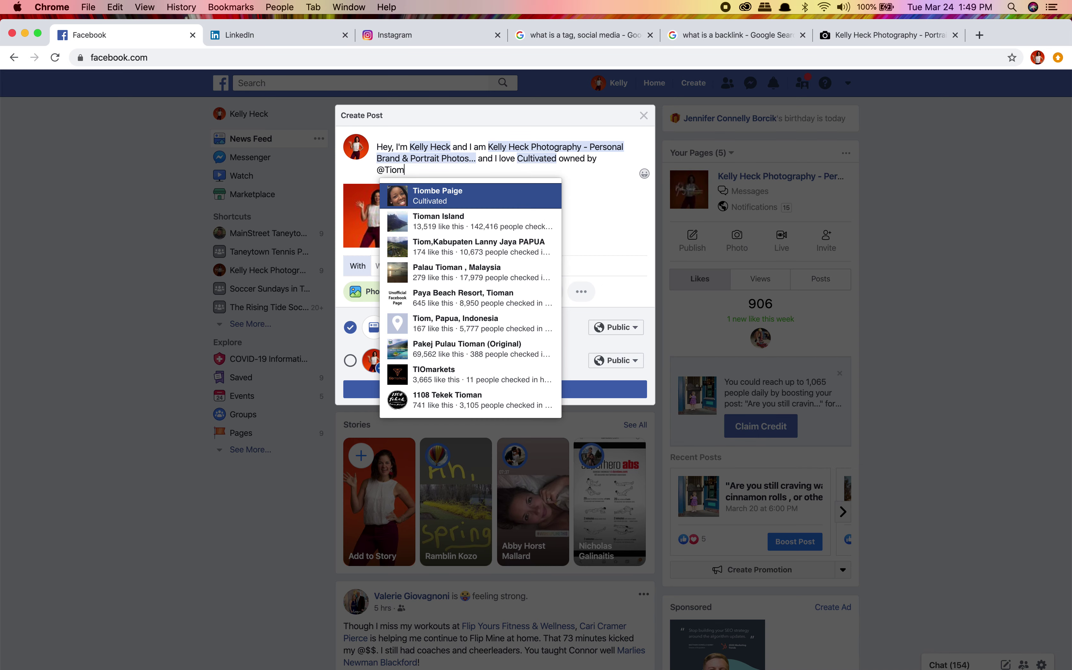
left_click(498, 200)
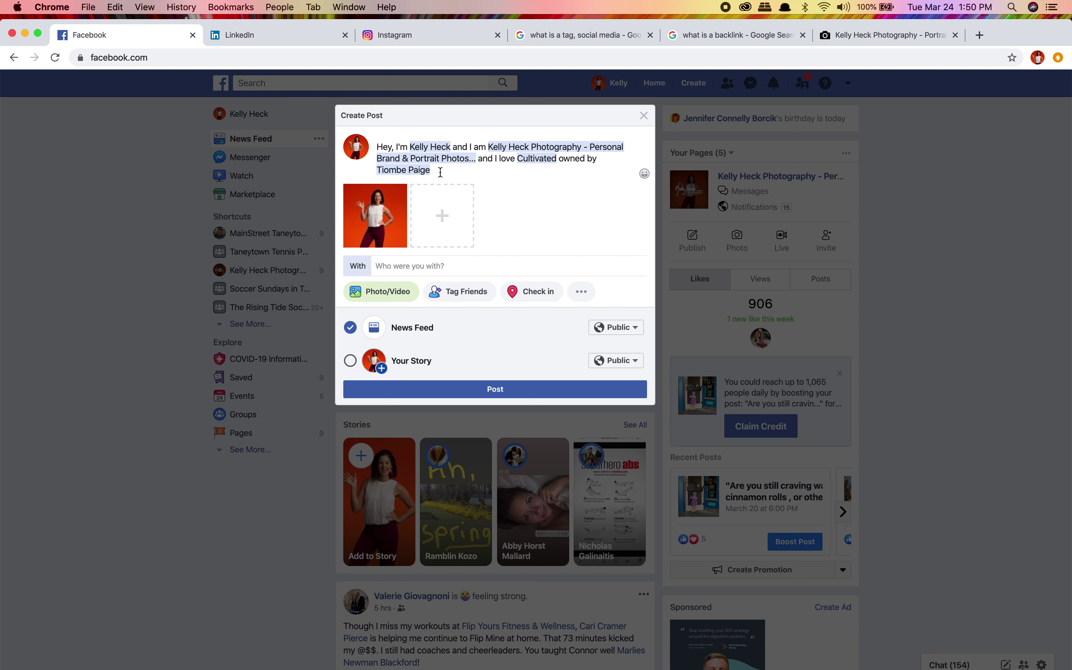
type(".")
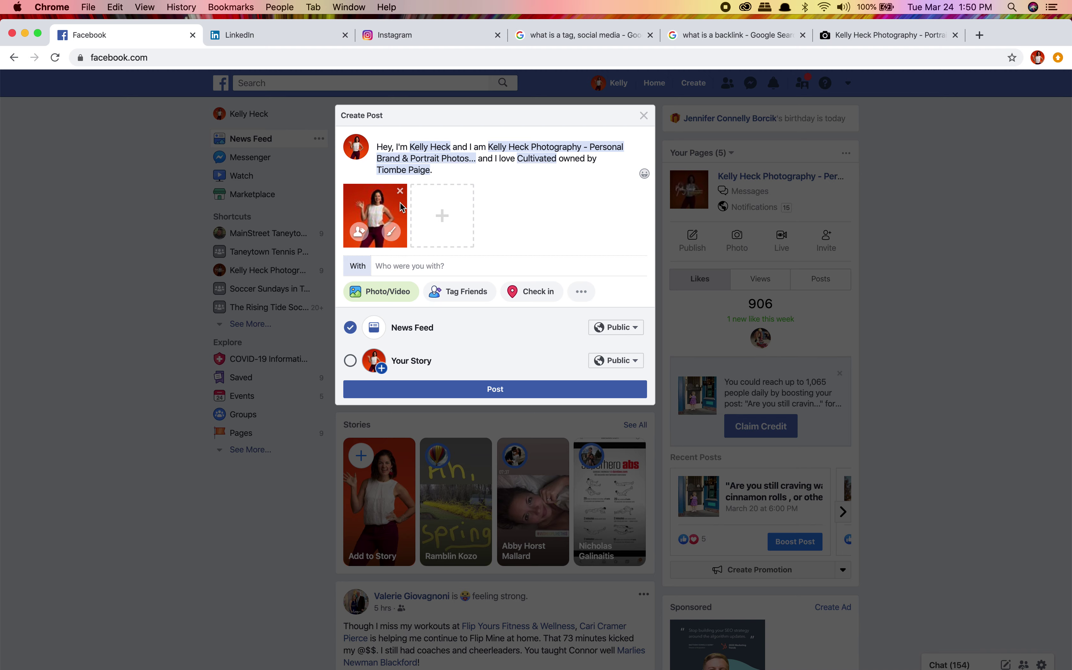
Tag the owner's face and the photography business page on the portrait, then save the tags
left_click(361, 234)
left_click(361, 234)
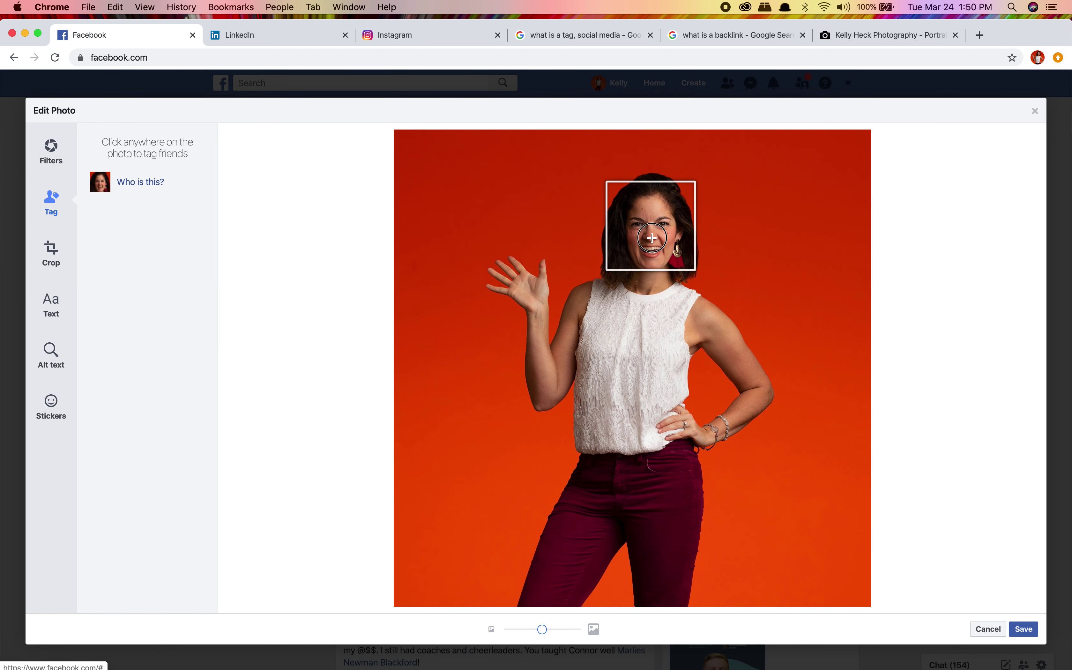
left_click(650, 227)
left_click(633, 318)
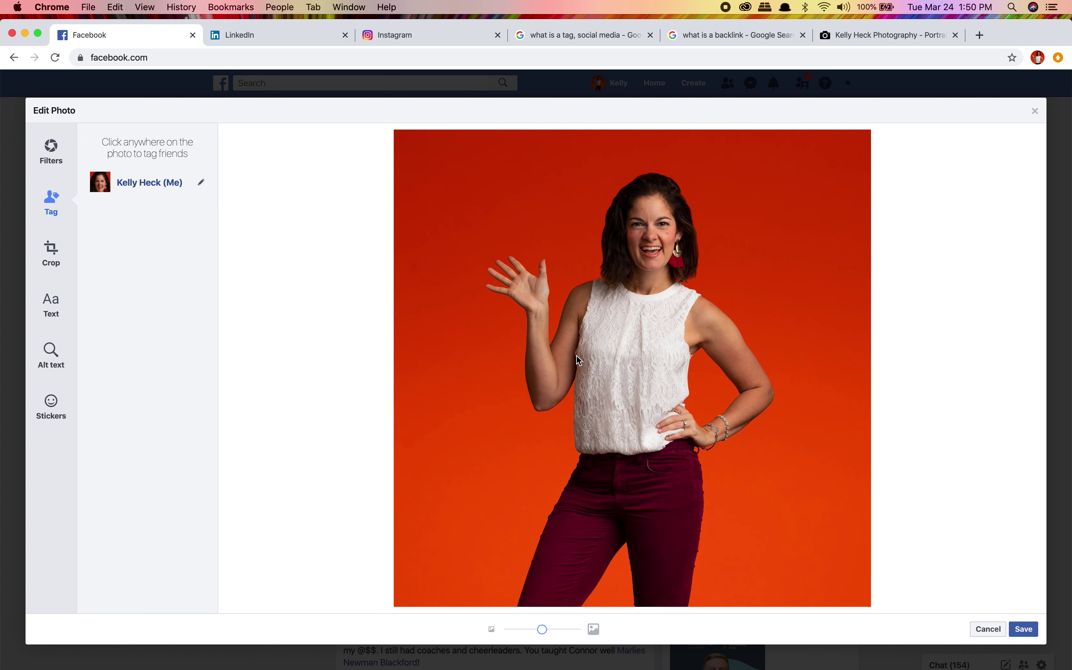
left_click(564, 349)
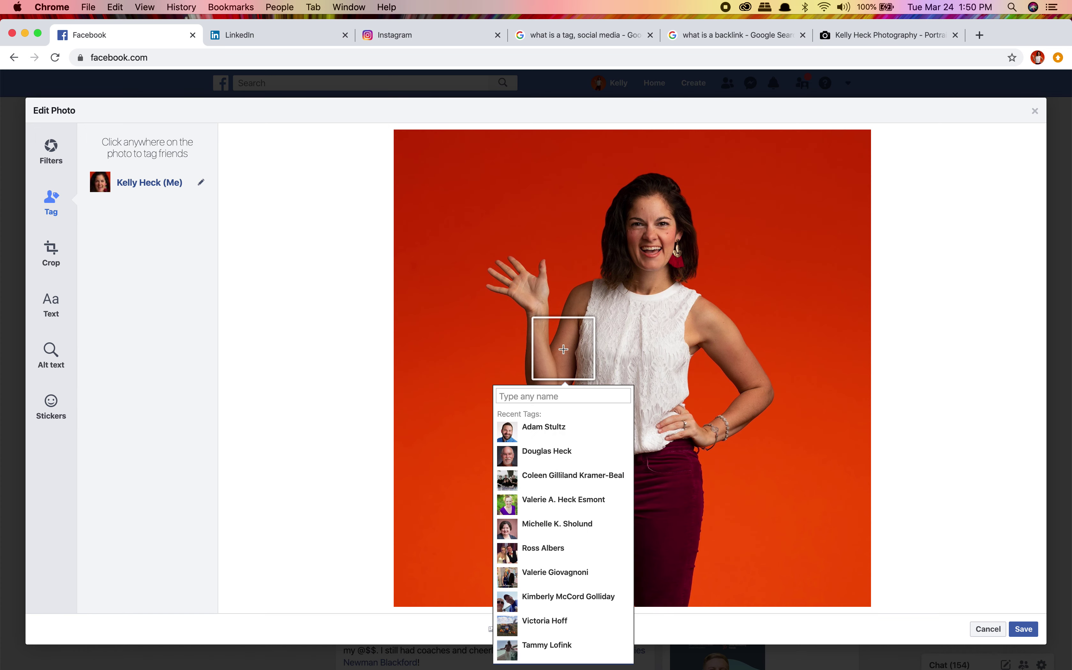
type("kelly")
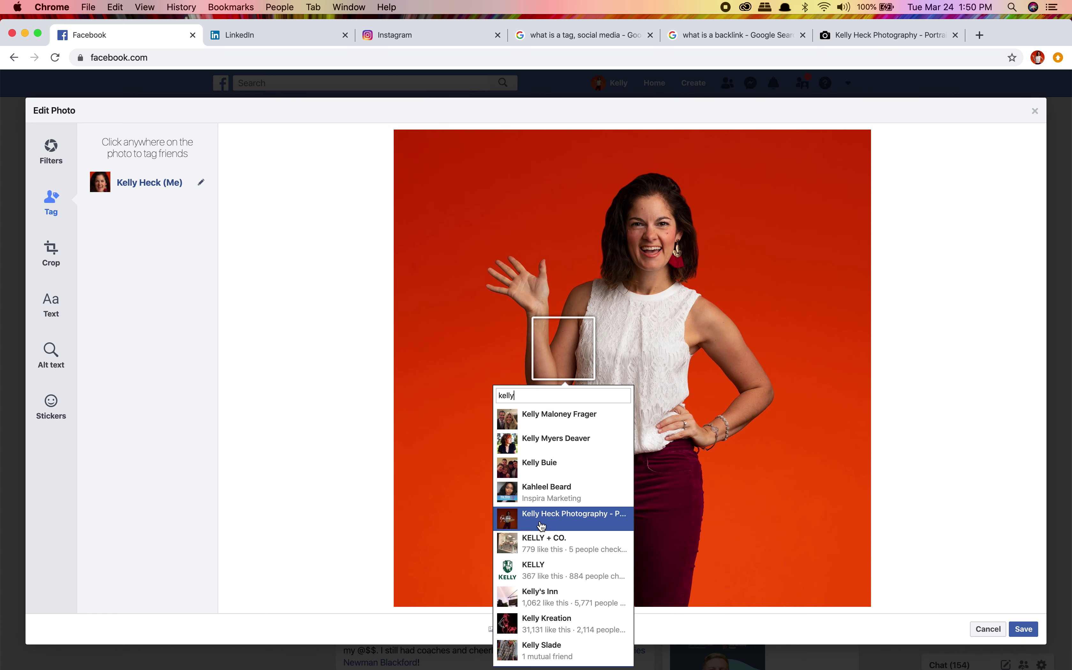
left_click(542, 526)
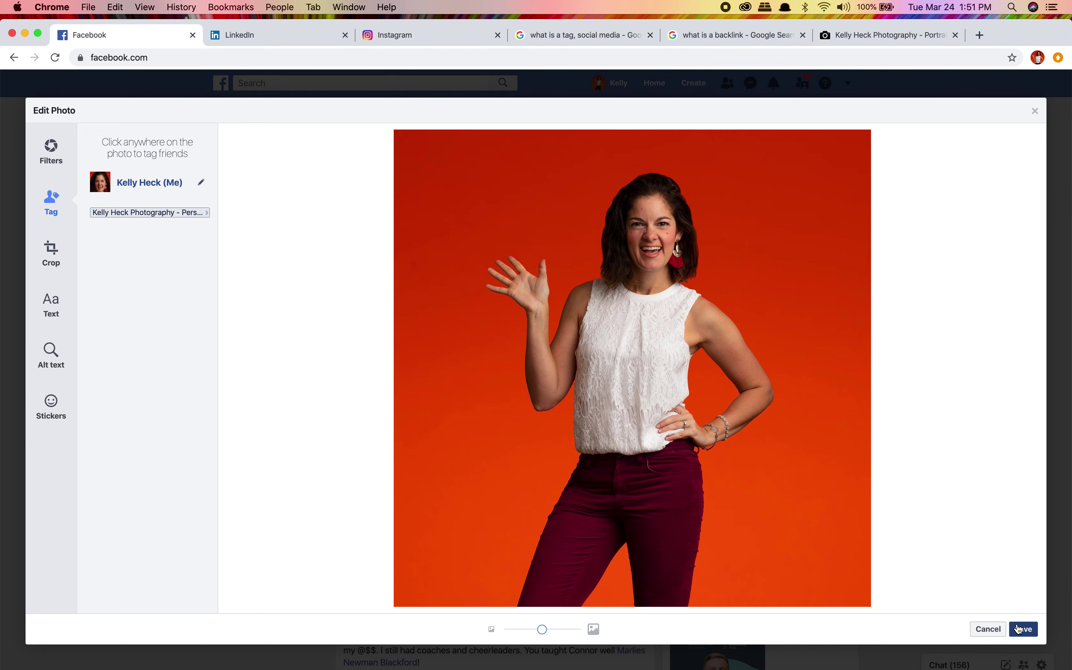
left_click(1018, 629)
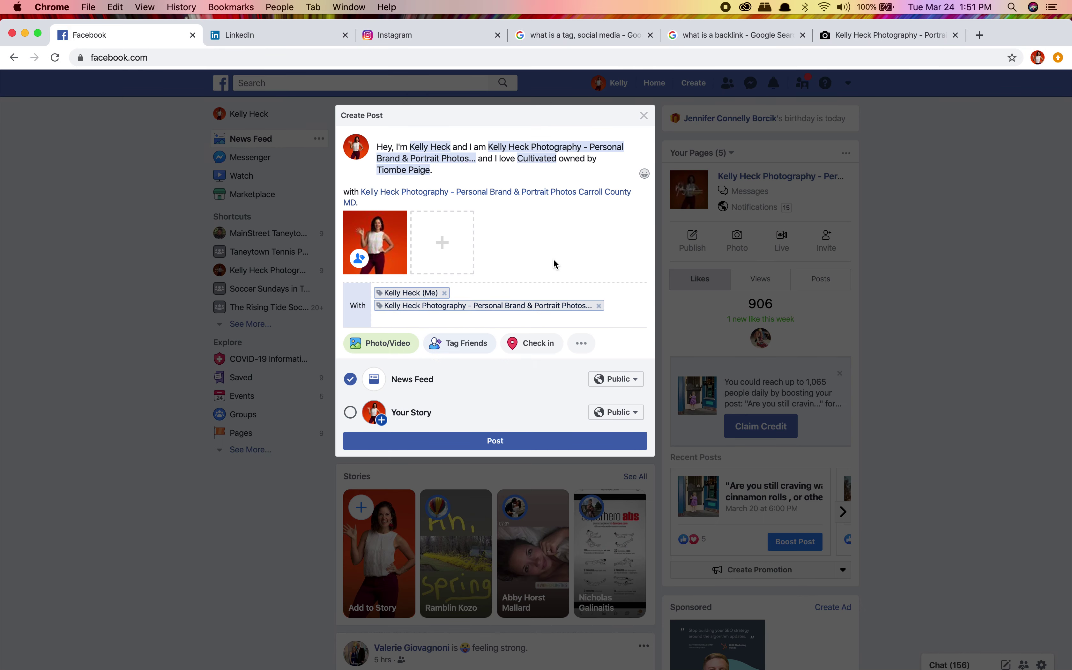
Reopen the tagged-people field and search for Cultivated's owner by name
left_click(461, 348)
left_click(456, 298)
type("tiome")
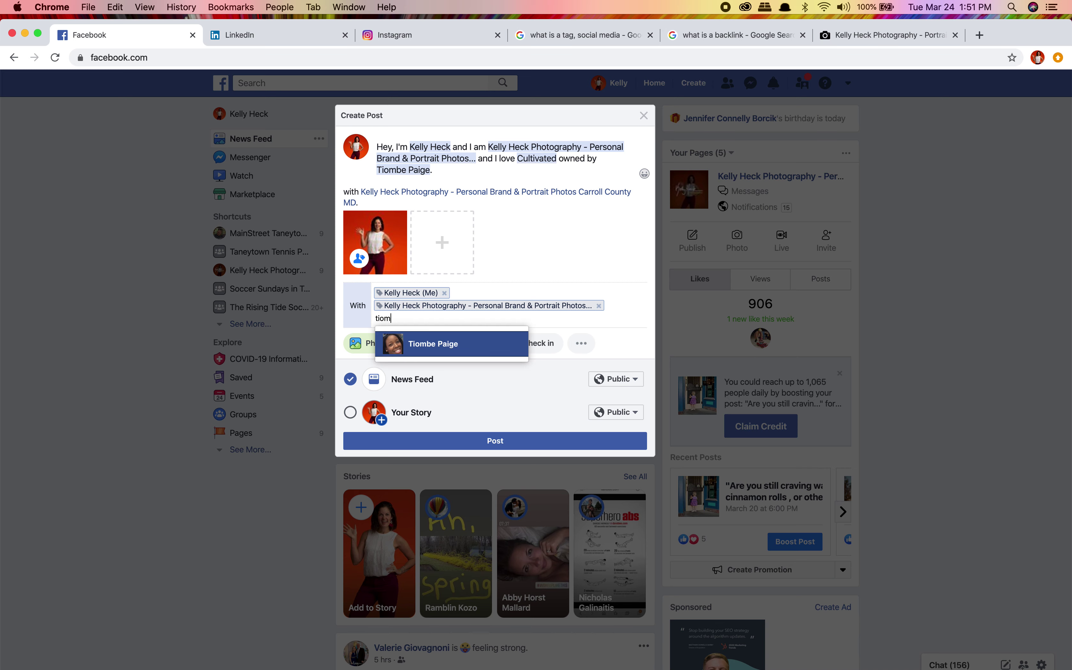
key("BackSpace")
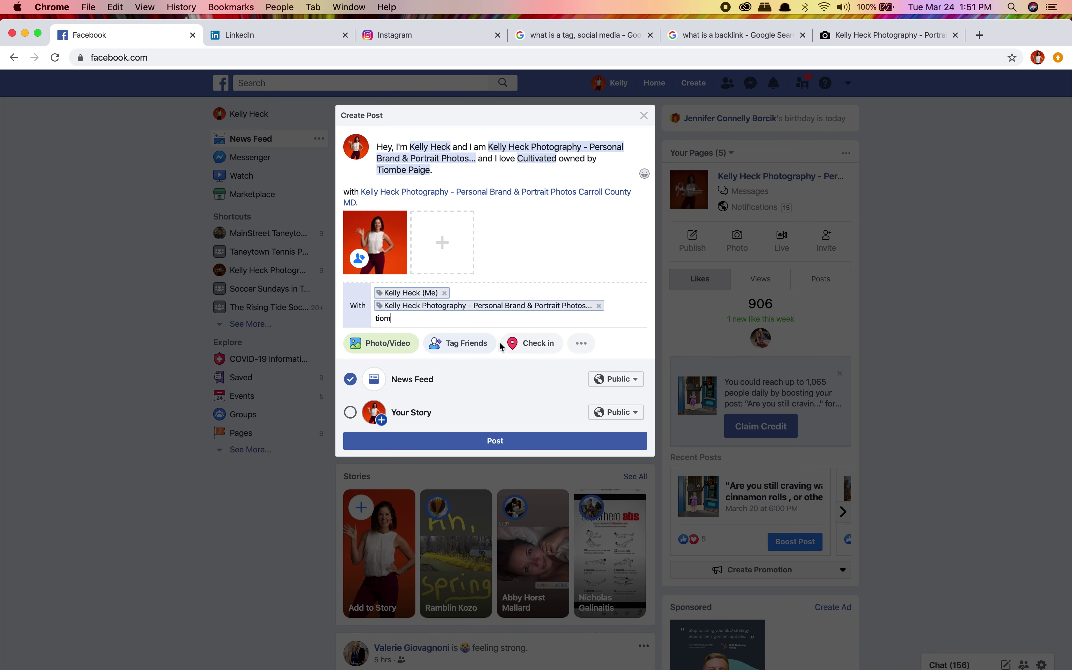
Add a check-in location, searching 'cult' then 'westmin', and clear the search
left_click(509, 346)
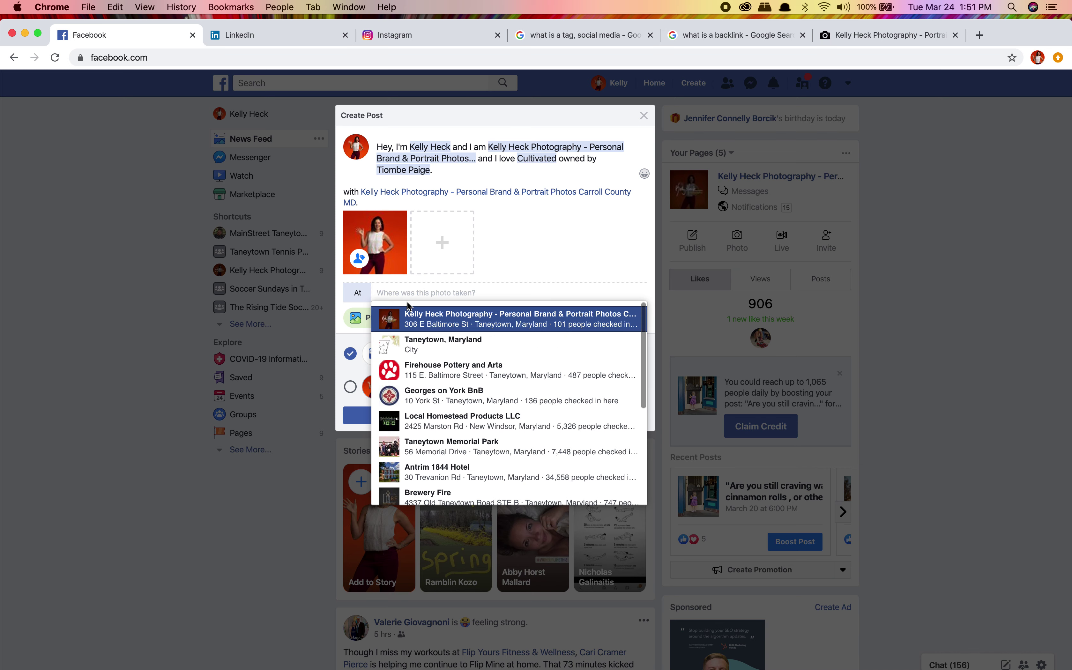
type("cult")
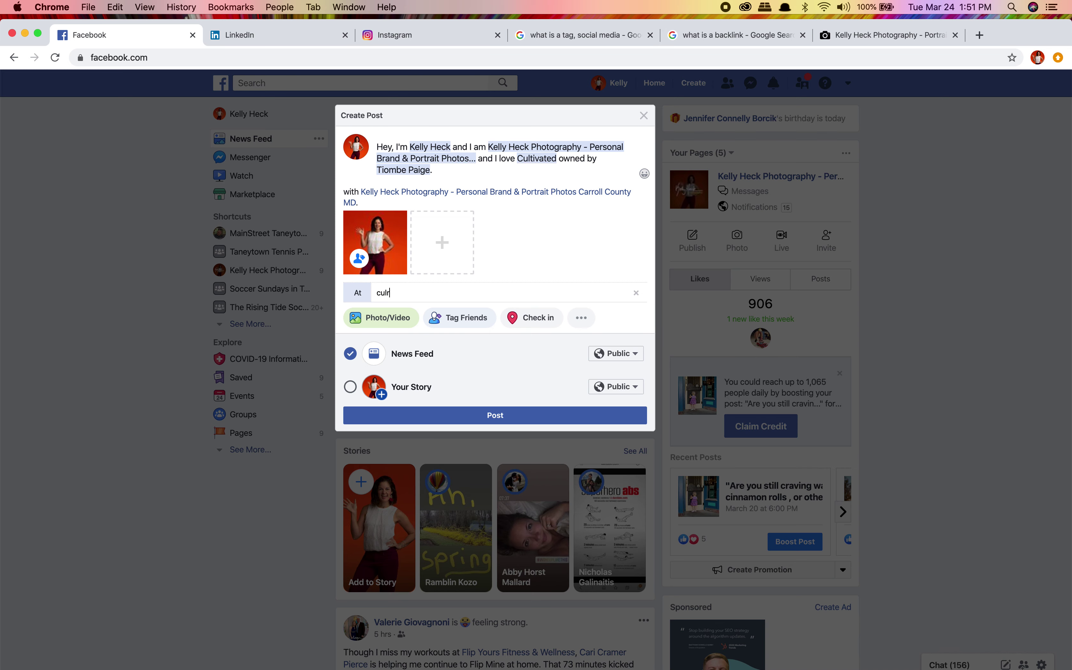
key("BackSpace")
key("BackSpace")
key("BackSpace")
key("BackSpace")
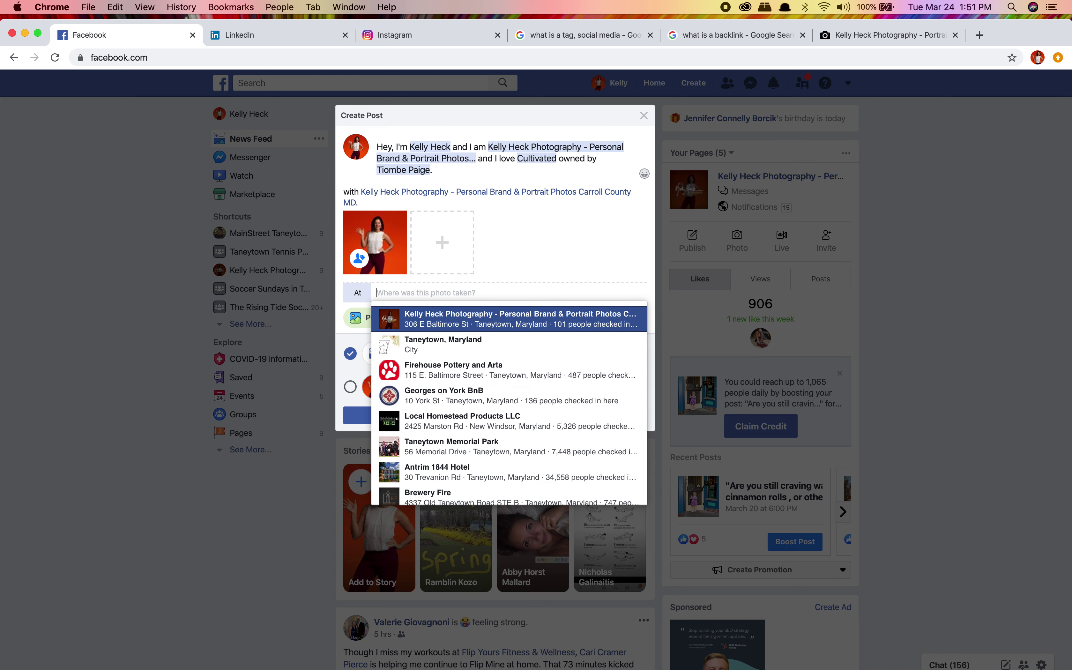
type("westmin")
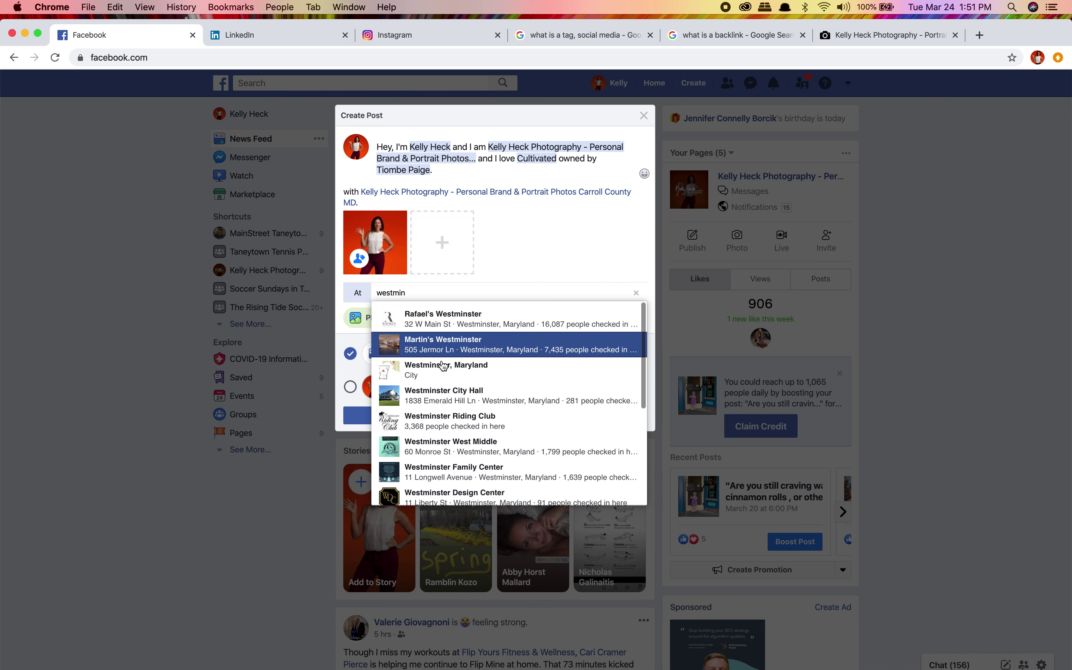
left_click(636, 292)
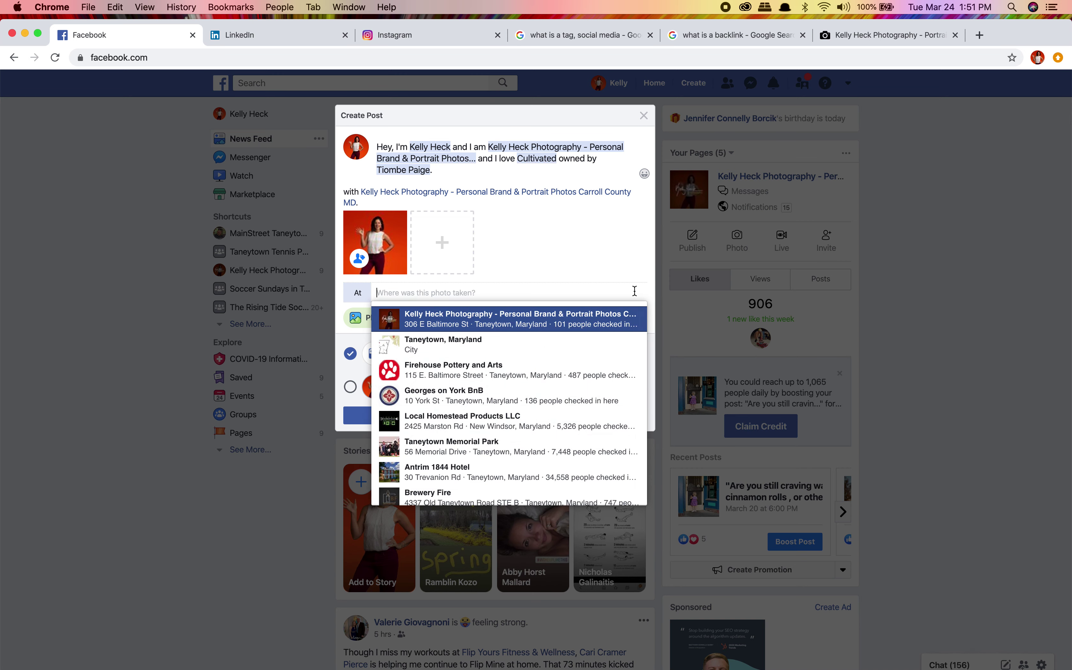
Start a LinkedIn post reading 'I love working with' and mention the suggested connection
left_click(280, 40)
left_click(389, 159)
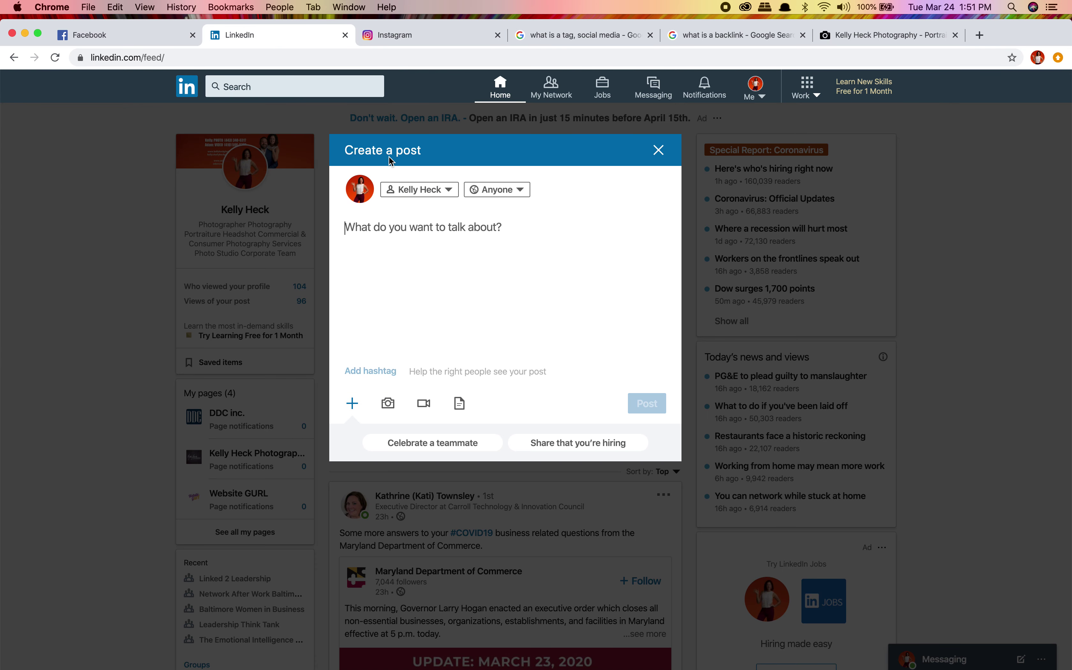
type("I love work")
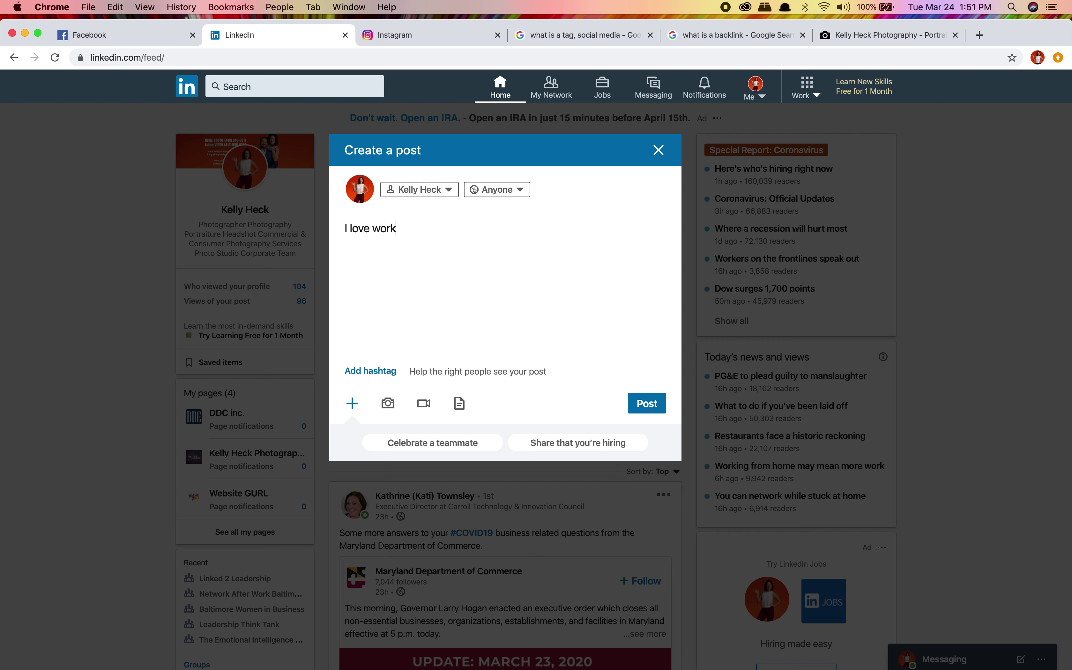
type("ing with @Jenni")
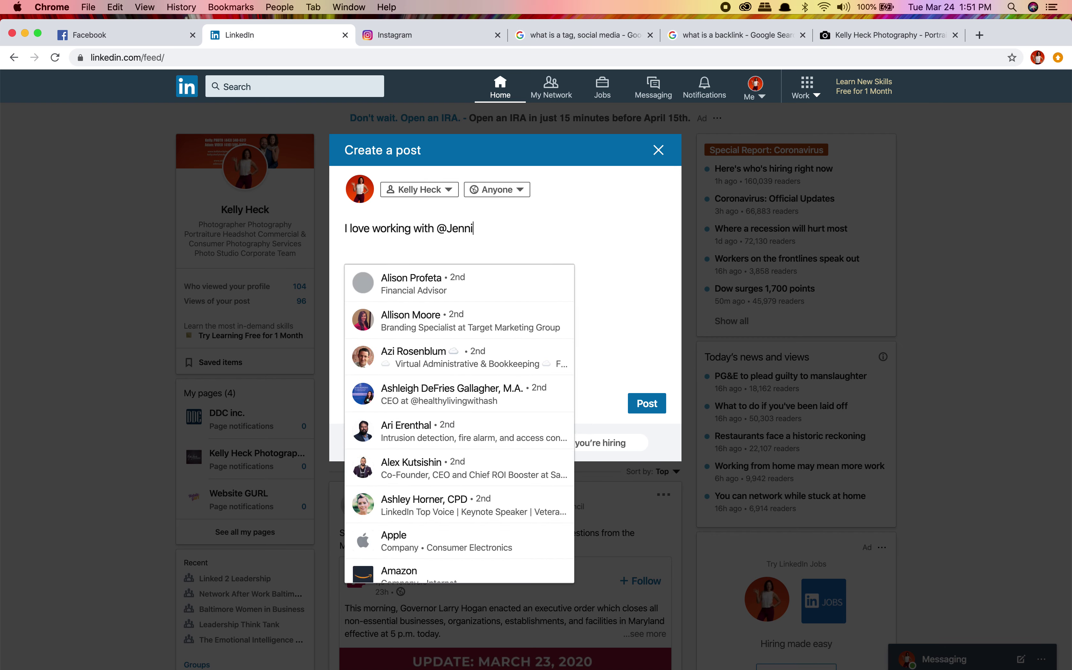
left_click(399, 279)
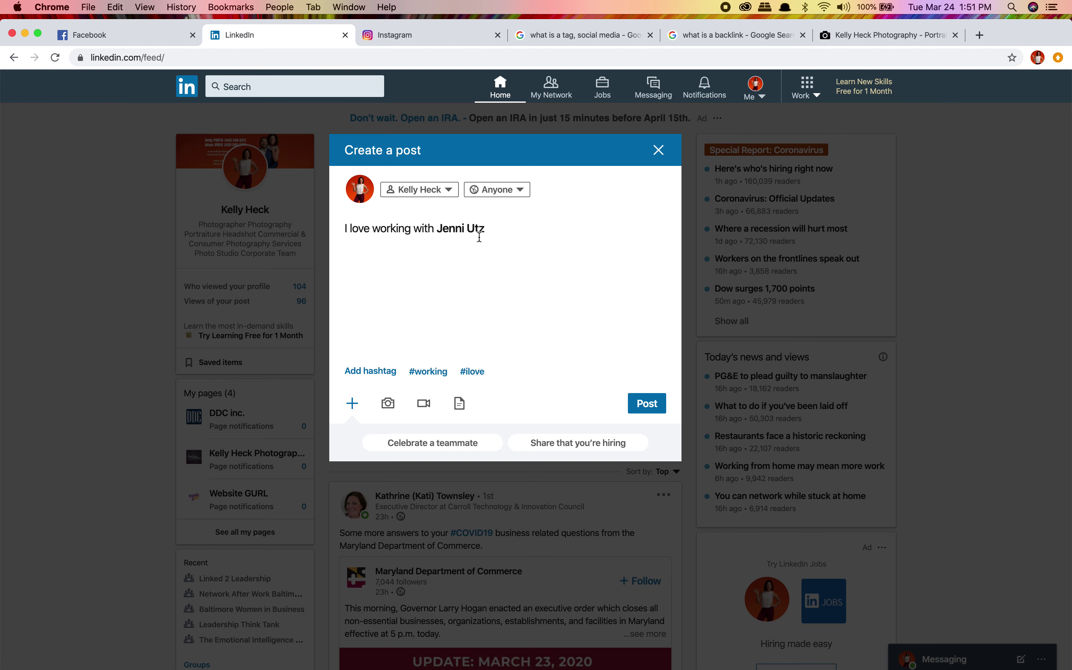
Attach the red-background portrait and tag its subject with the matching profile
left_click(387, 403)
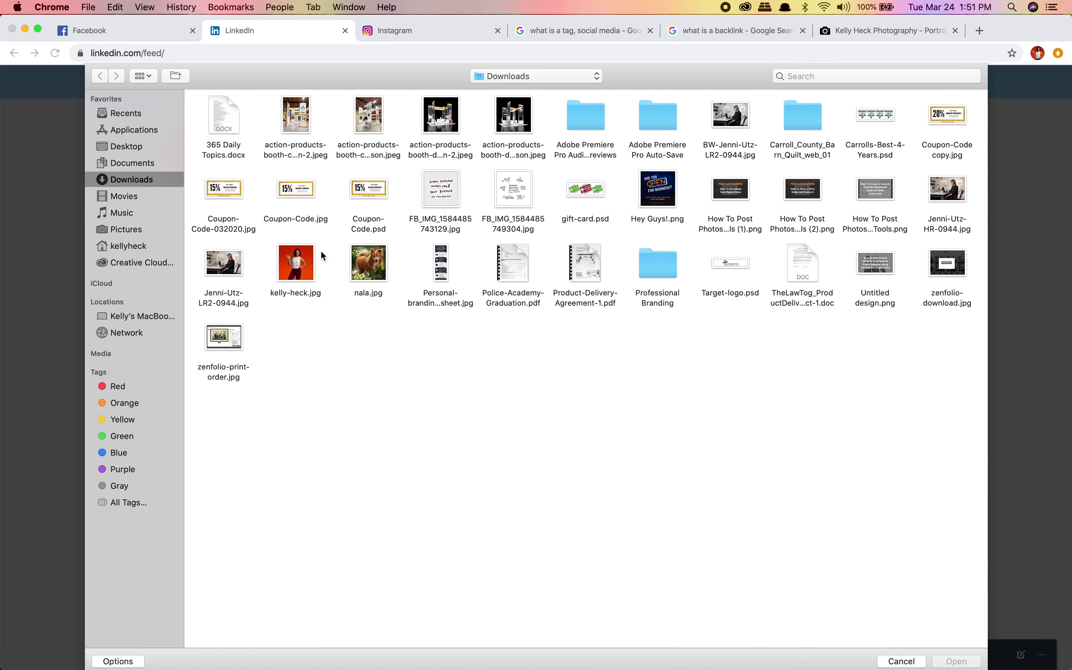
double_click(297, 268)
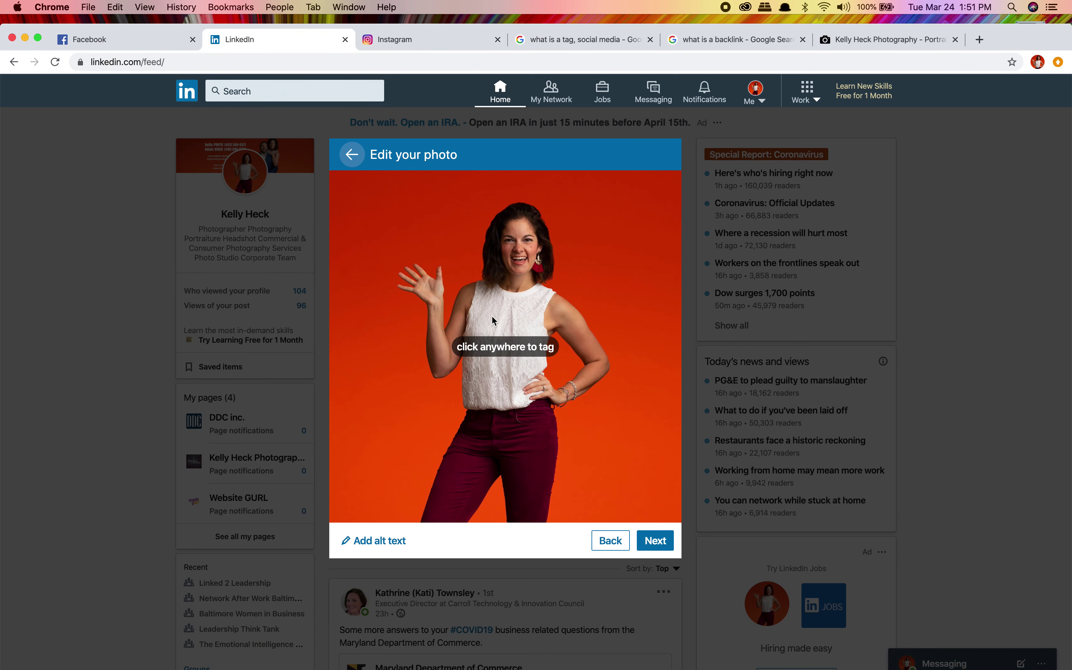
left_click(523, 248)
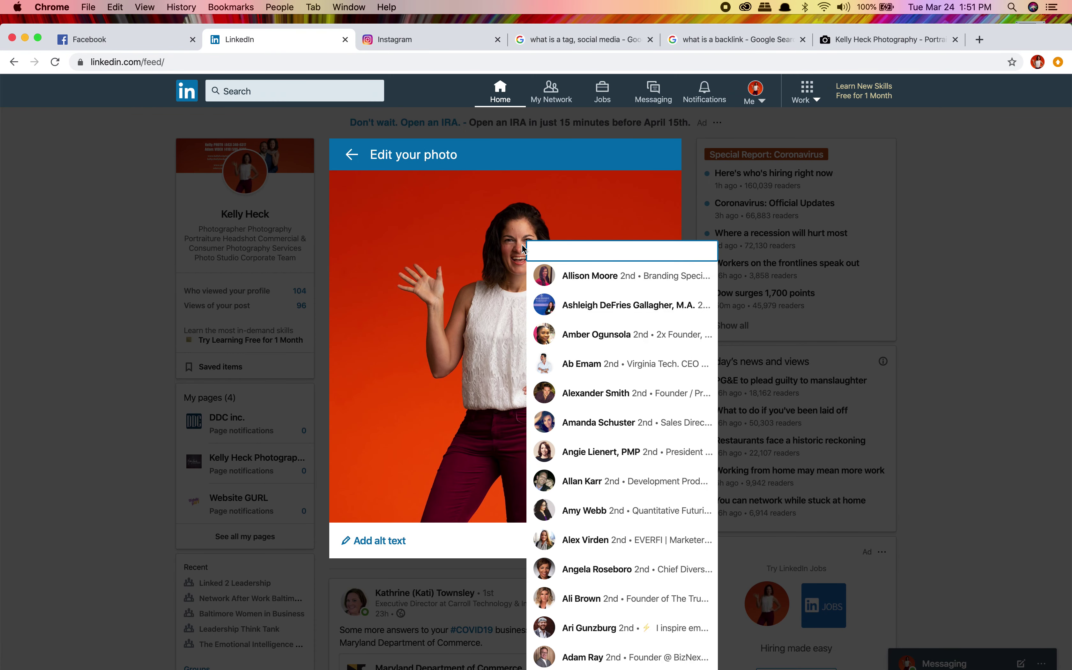
type("kelly")
left_click(567, 277)
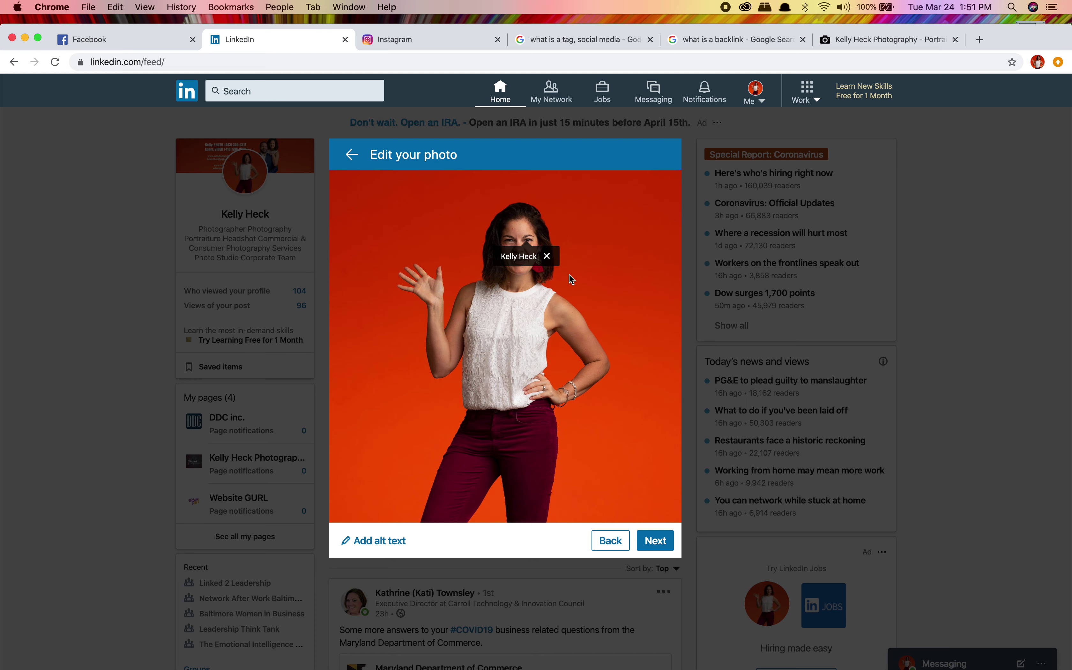
Start a new Instagram post with the red-background portrait and continue to the caption step
left_click(379, 38)
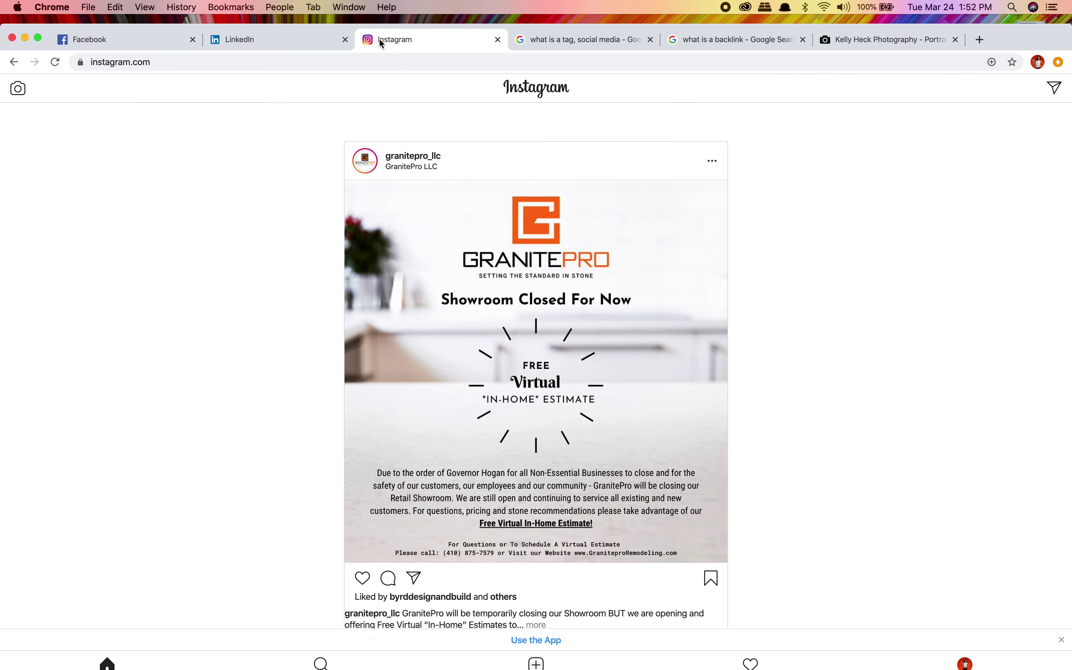
left_click(535, 663)
double_click(296, 268)
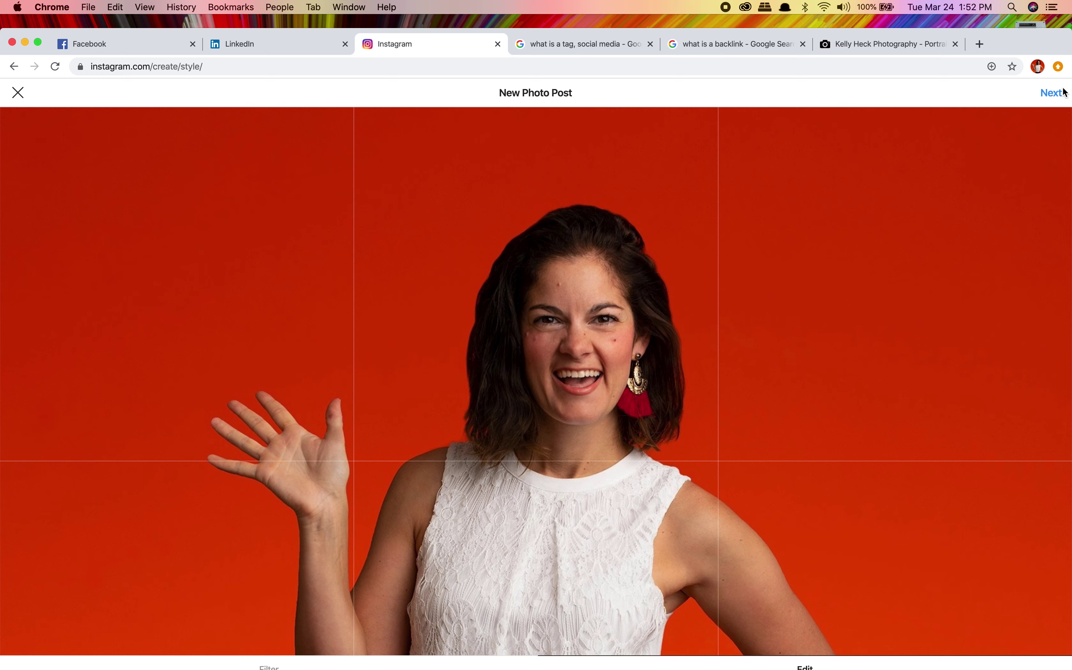
left_click(1051, 93)
Write an 'I am' caption mentioning the photography account and Cultivated, then open location options
left_click(259, 134)
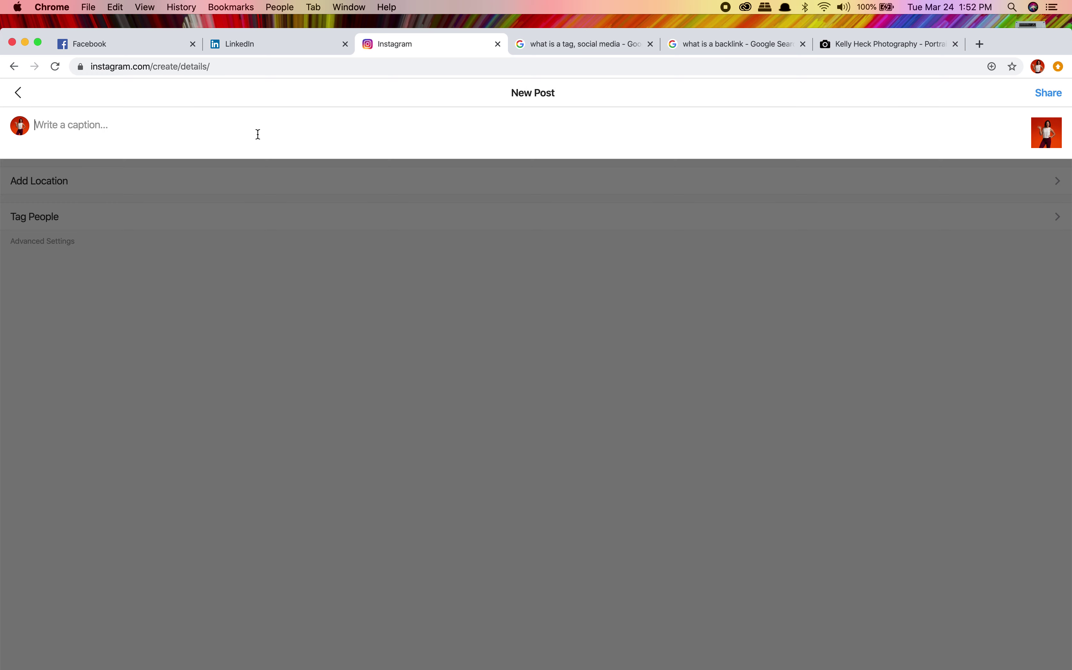
type("I am @Kelly")
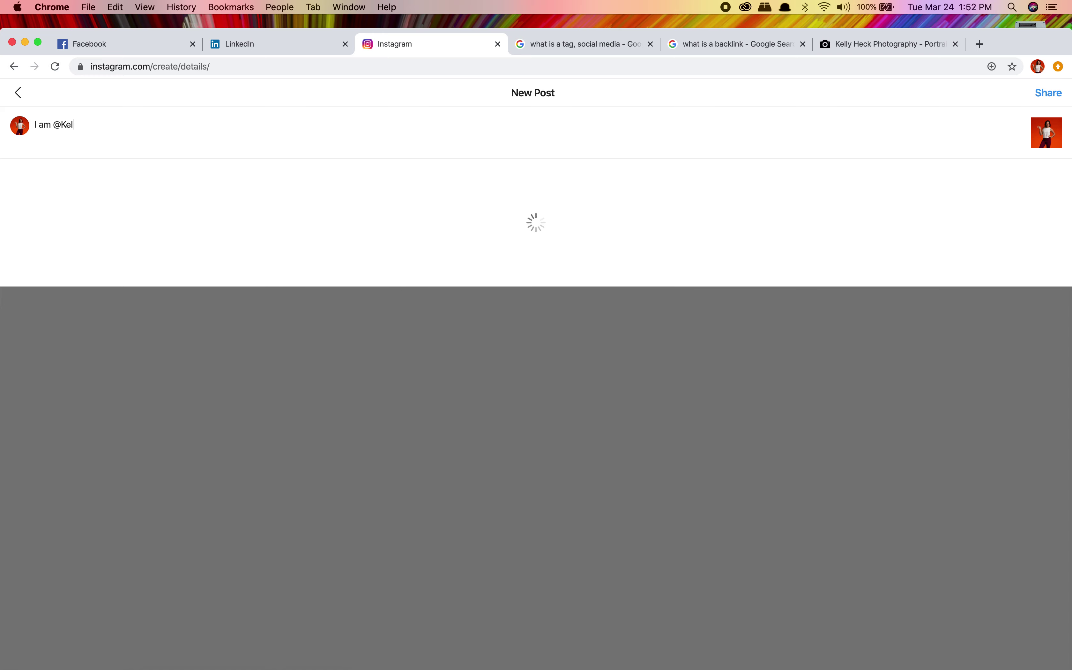
left_click(100, 180)
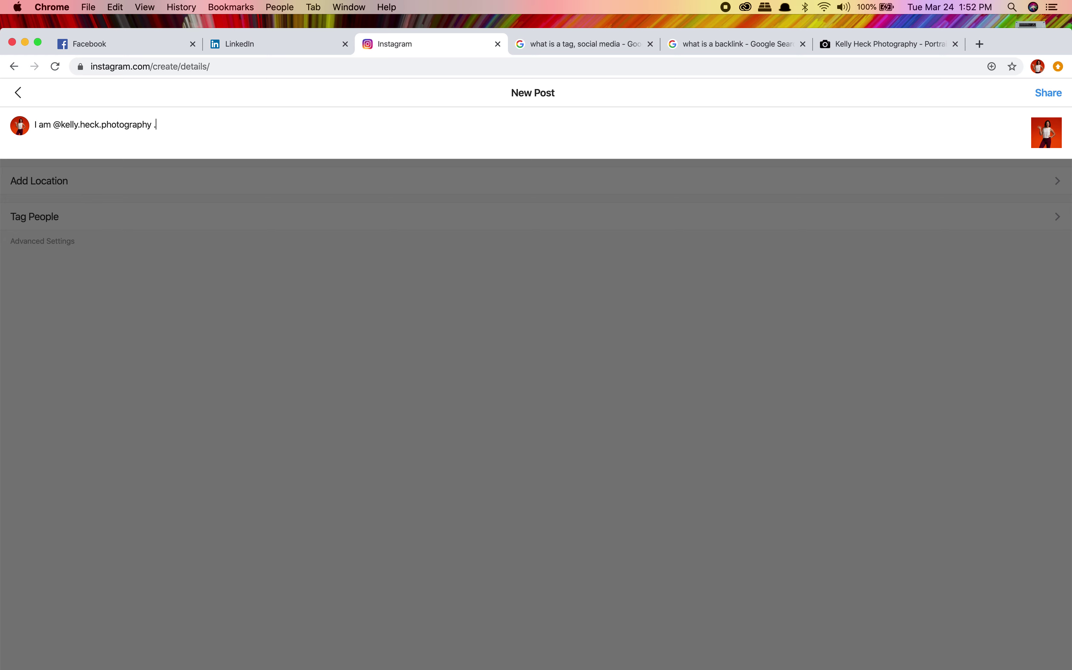
type("... @Culti")
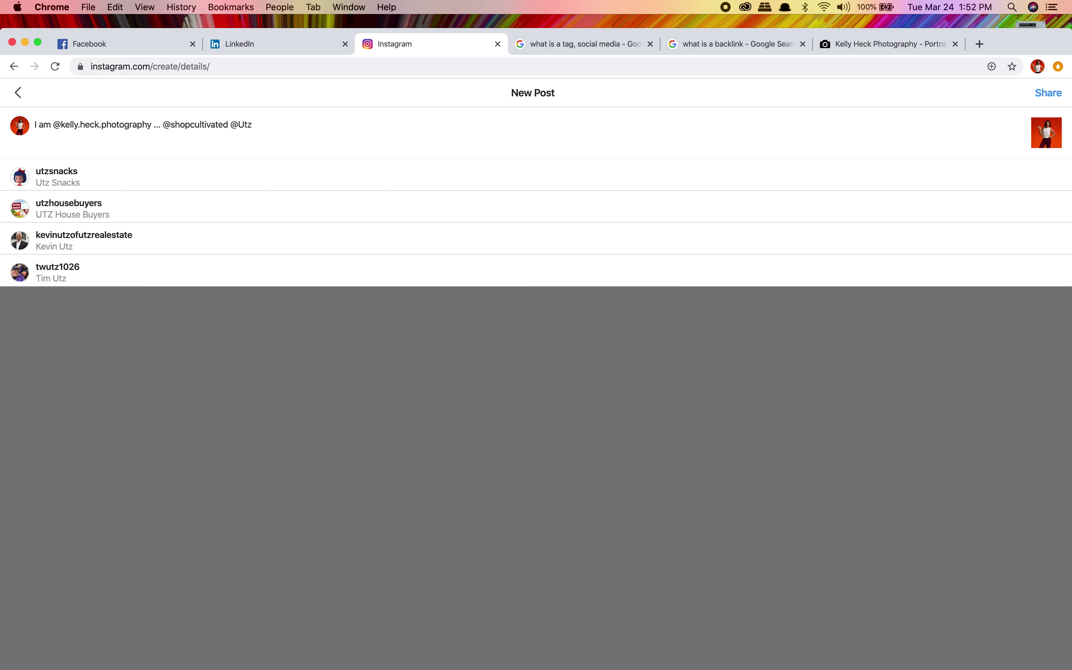
left_click(82, 243)
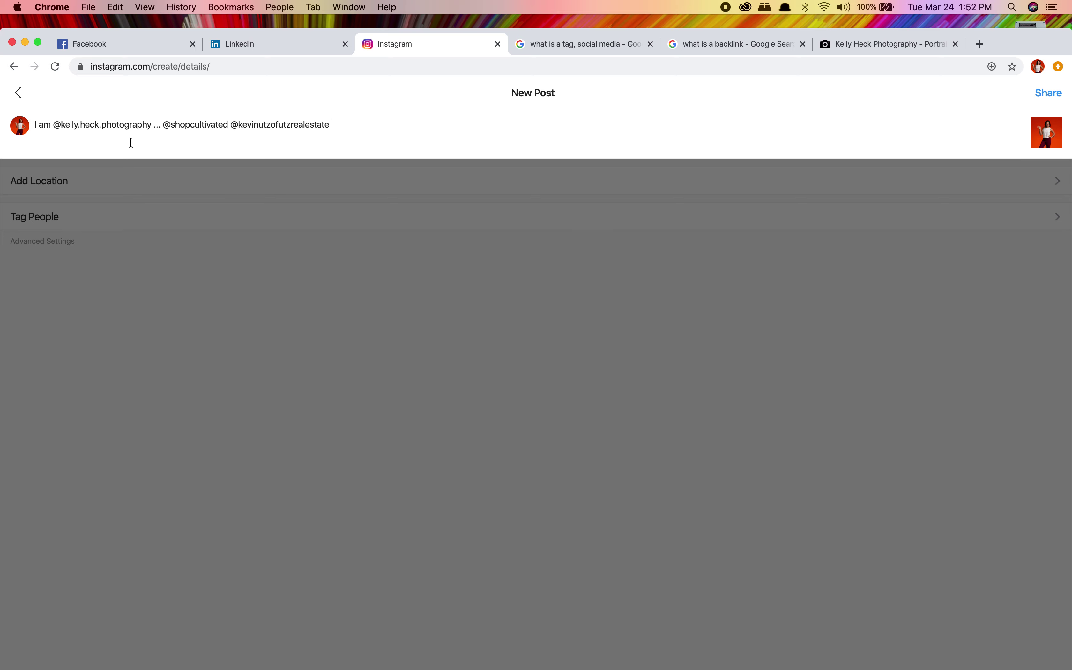
left_click(259, 188)
left_click(132, 183)
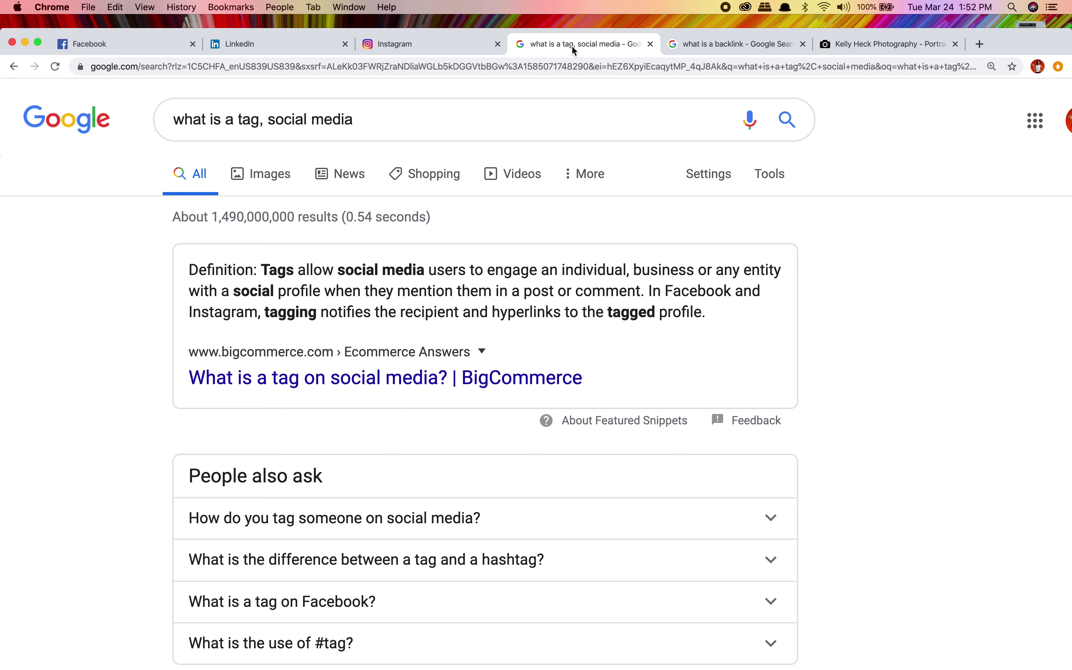
Read the highlighted 'what is a backlink' definition, then return to the photography website tab
left_click(705, 45)
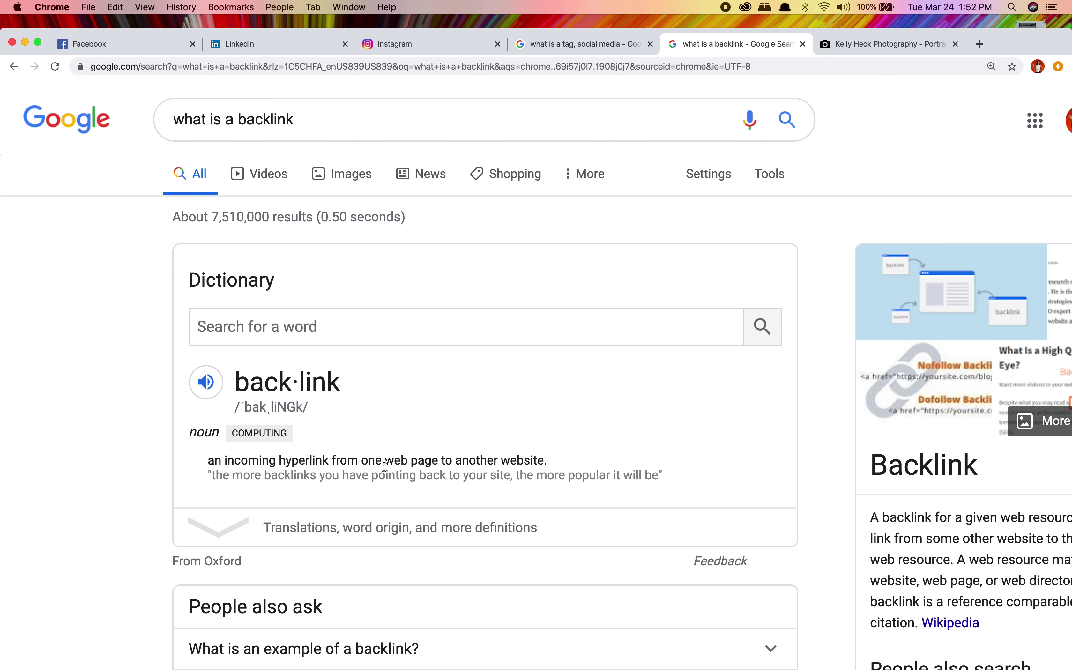
left_click_drag(510, 461, 524, 461)
left_click(888, 44)
Maximize the window and open the '4 Ways to Look Your Best' blog post in the WordPress editor
double_click(992, 43)
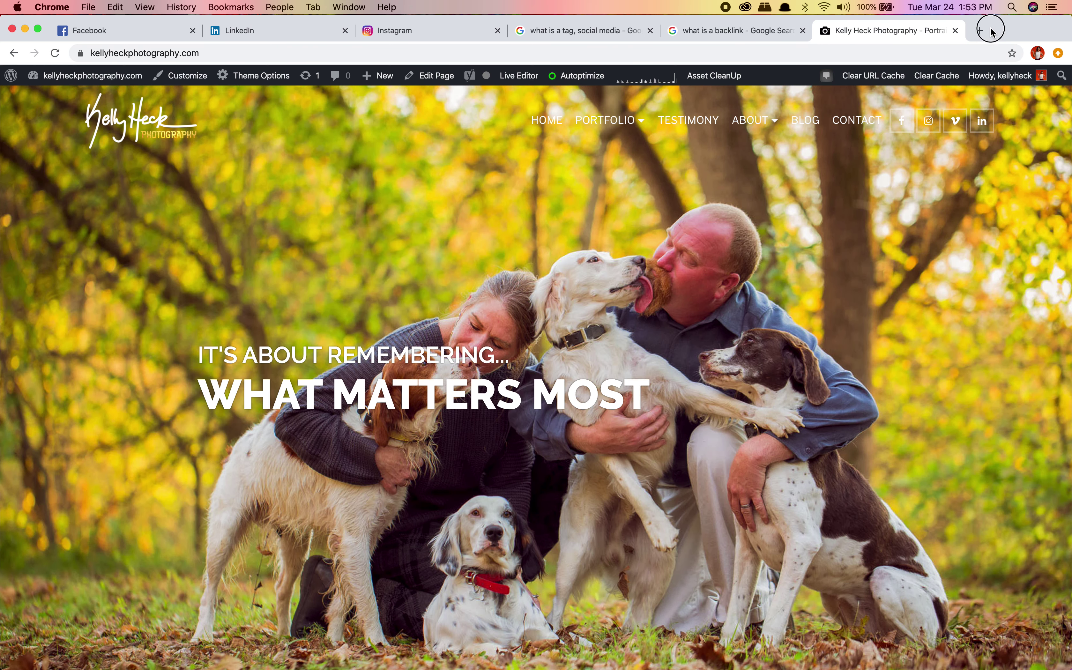
mouse_move(52, 79)
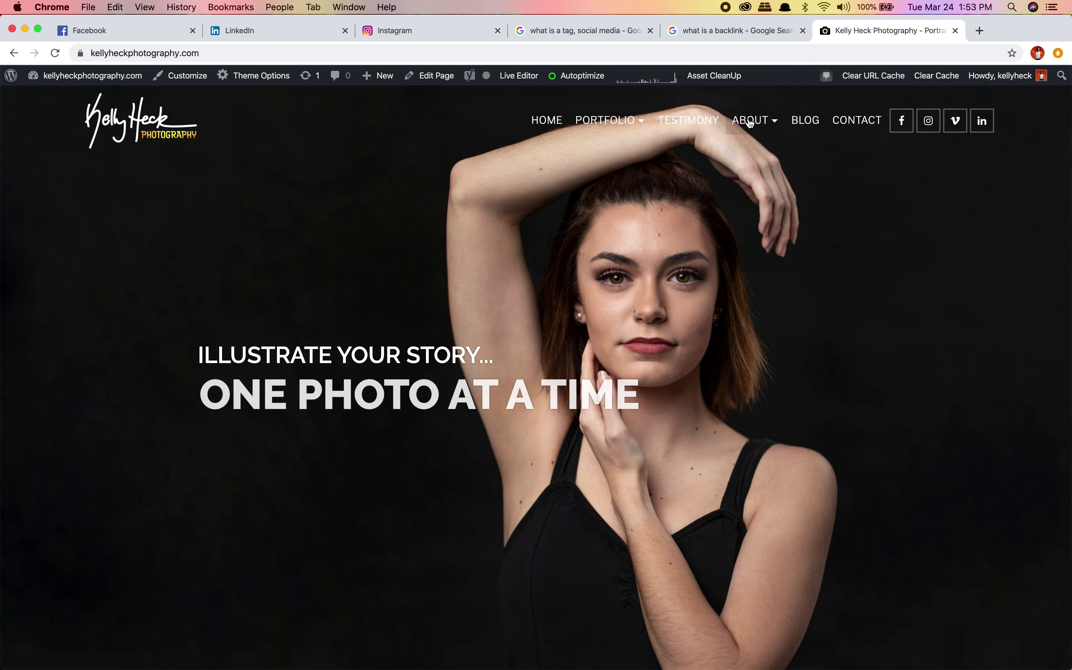
left_click(805, 124)
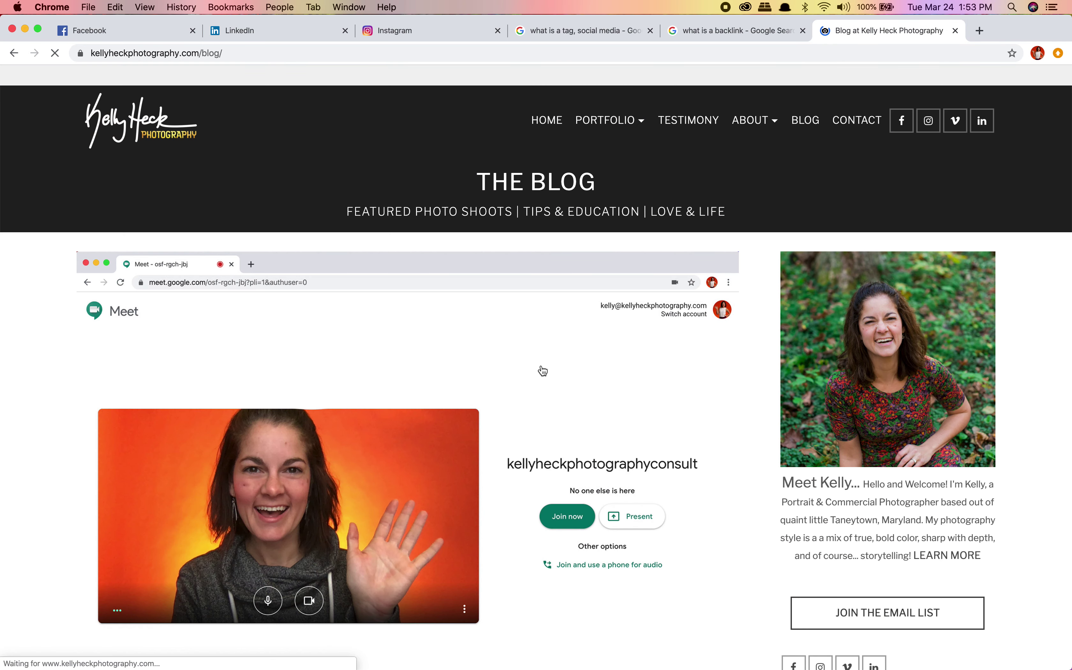
left_click(338, 480)
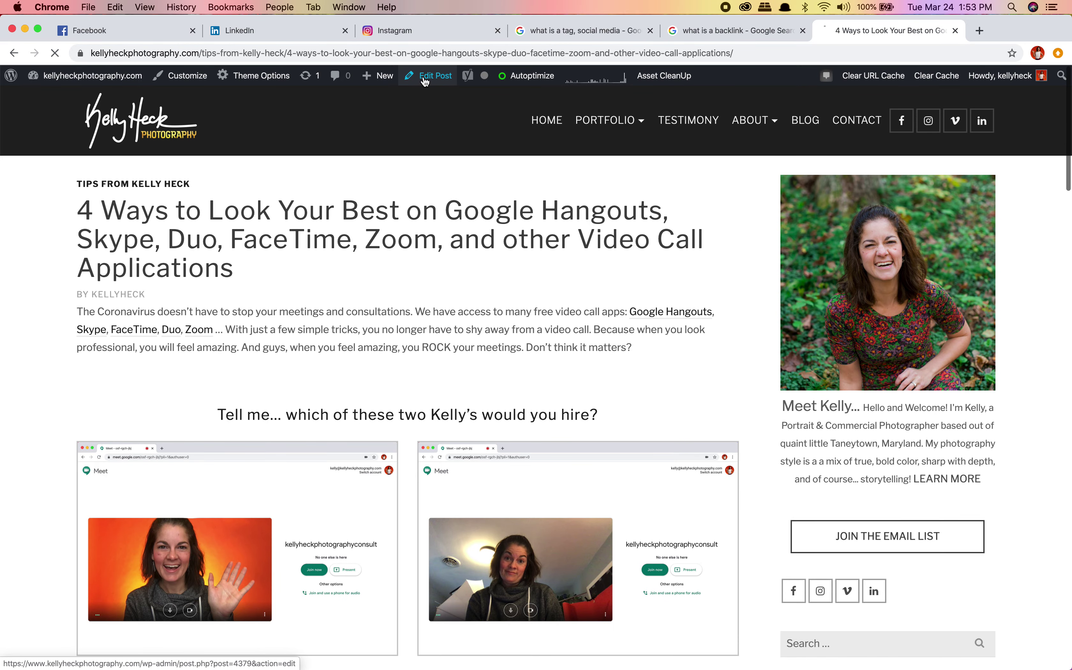
left_click(424, 76)
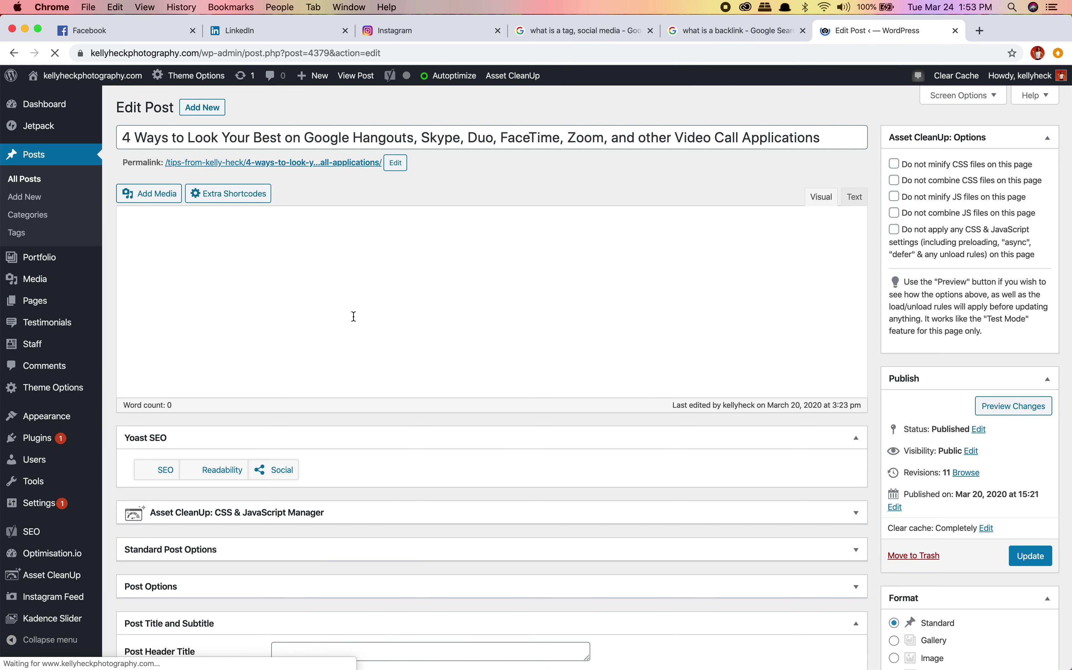
Insert an empty line above the first paragraph and open the Add Media uploader
left_click(384, 277)
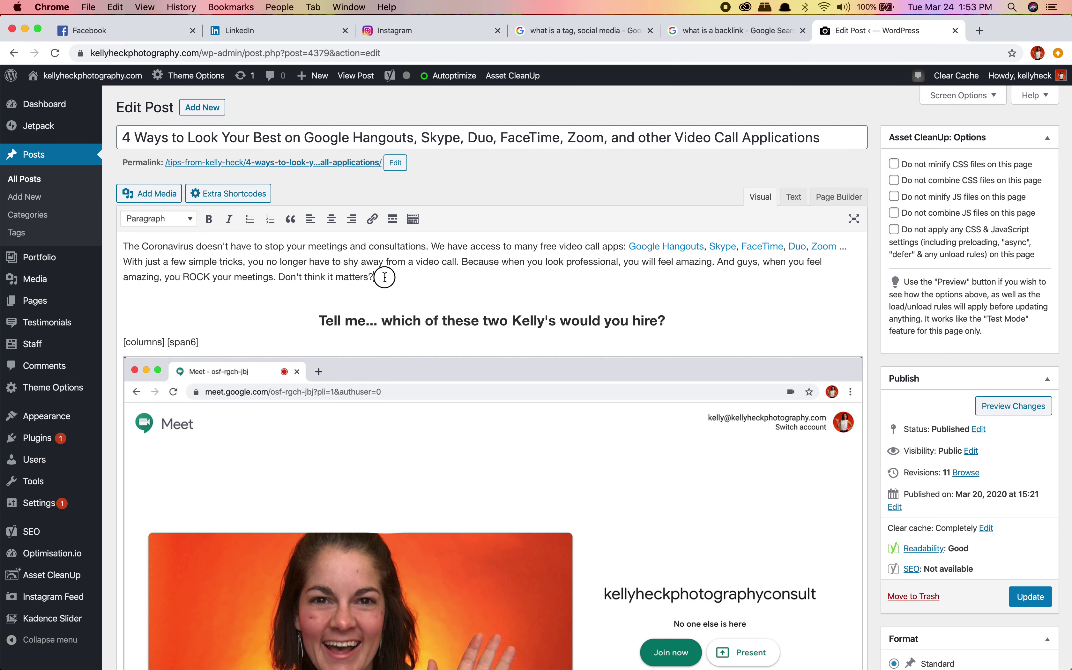
left_click(126, 245)
key("Return")
key("Return")
key("Return")
key("BackSpace")
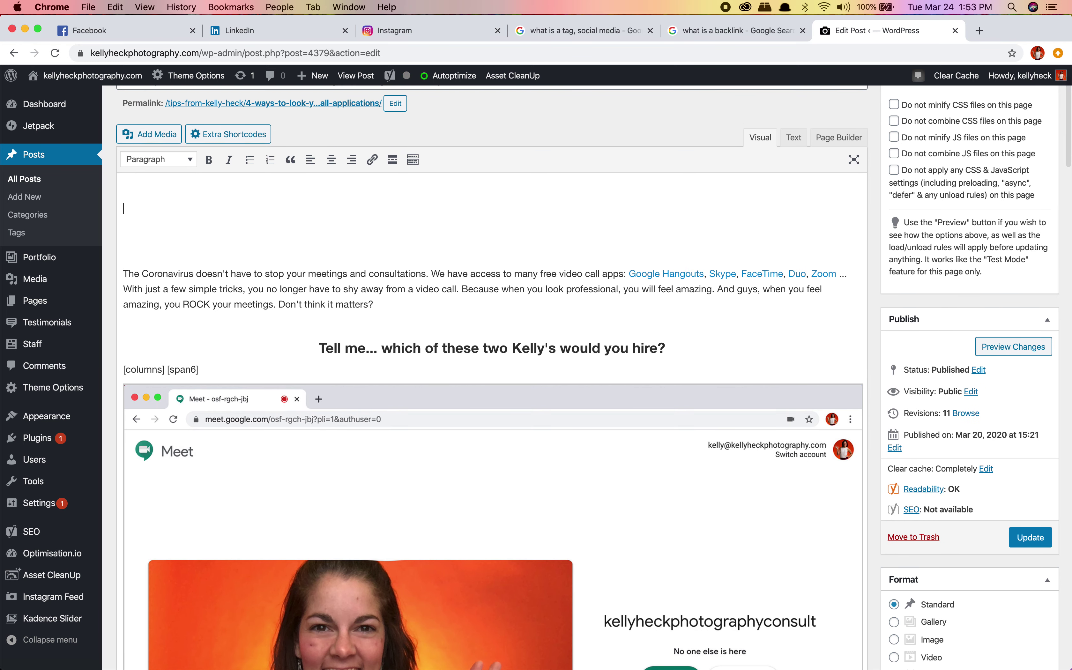
left_click(141, 135)
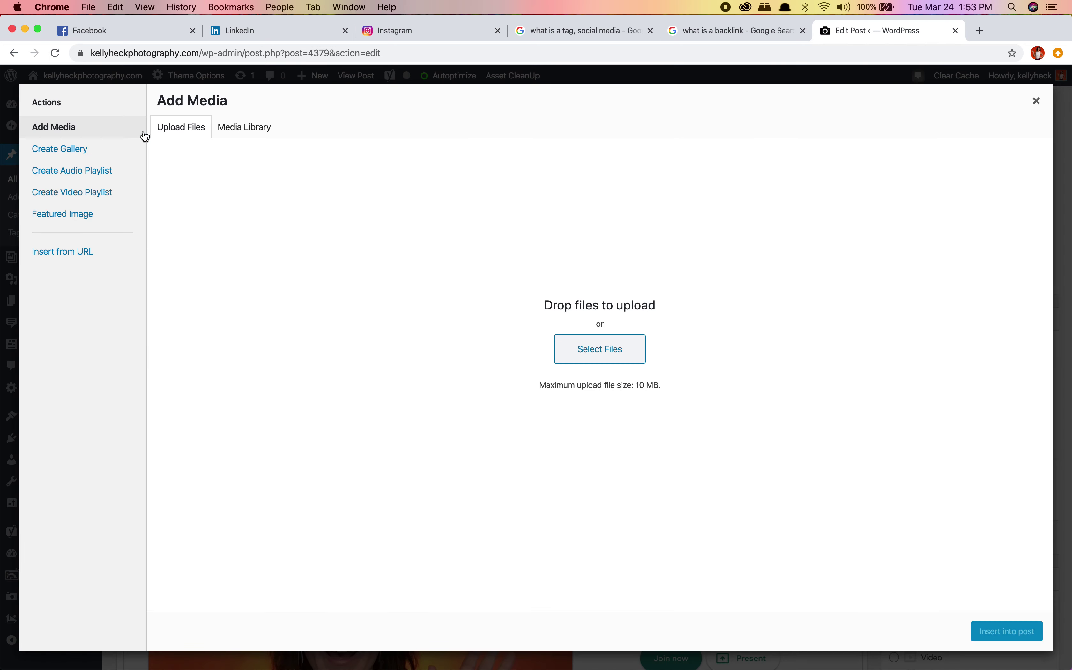
Upload the red-background portrait and give it alt text naming the Taneytown, Maryland photographer
left_click(592, 351)
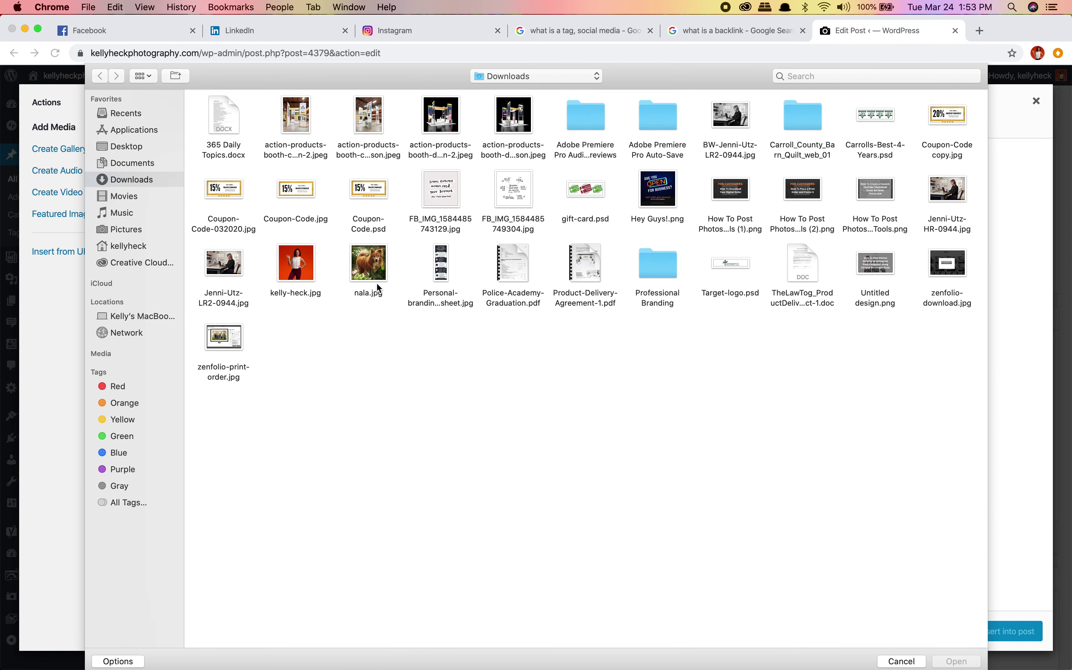
double_click(293, 270)
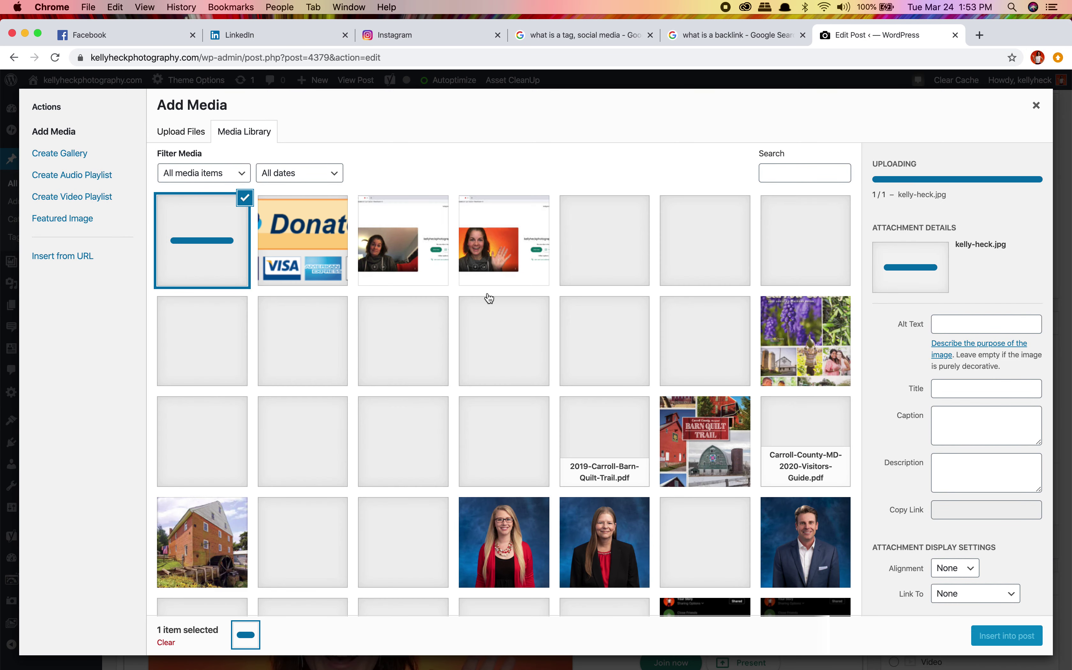
left_click(941, 327)
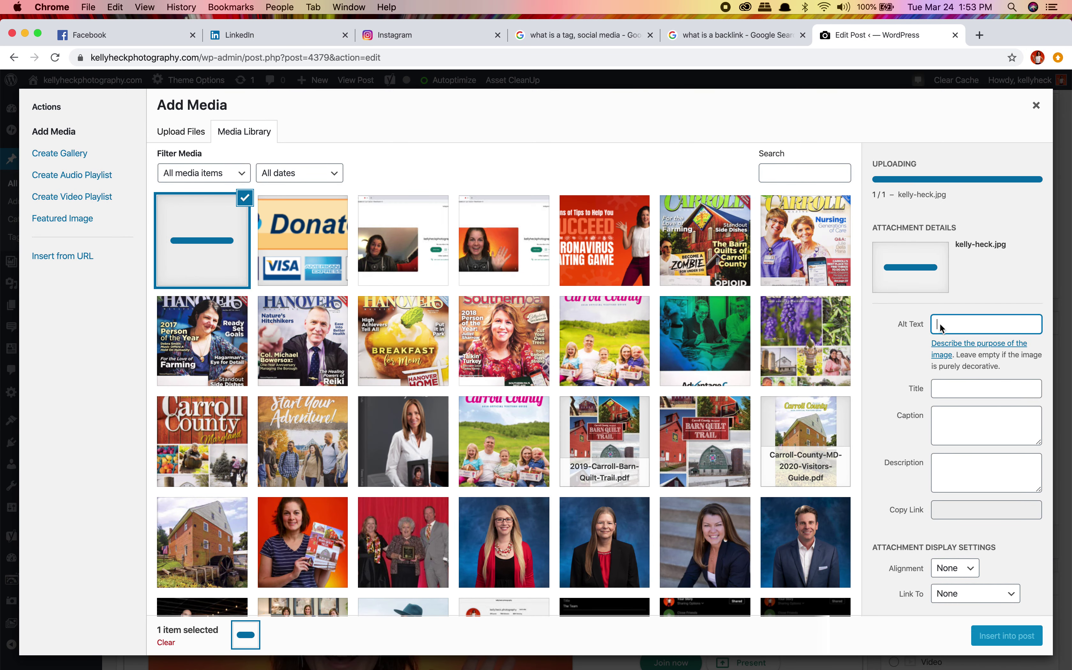
left_click(939, 282)
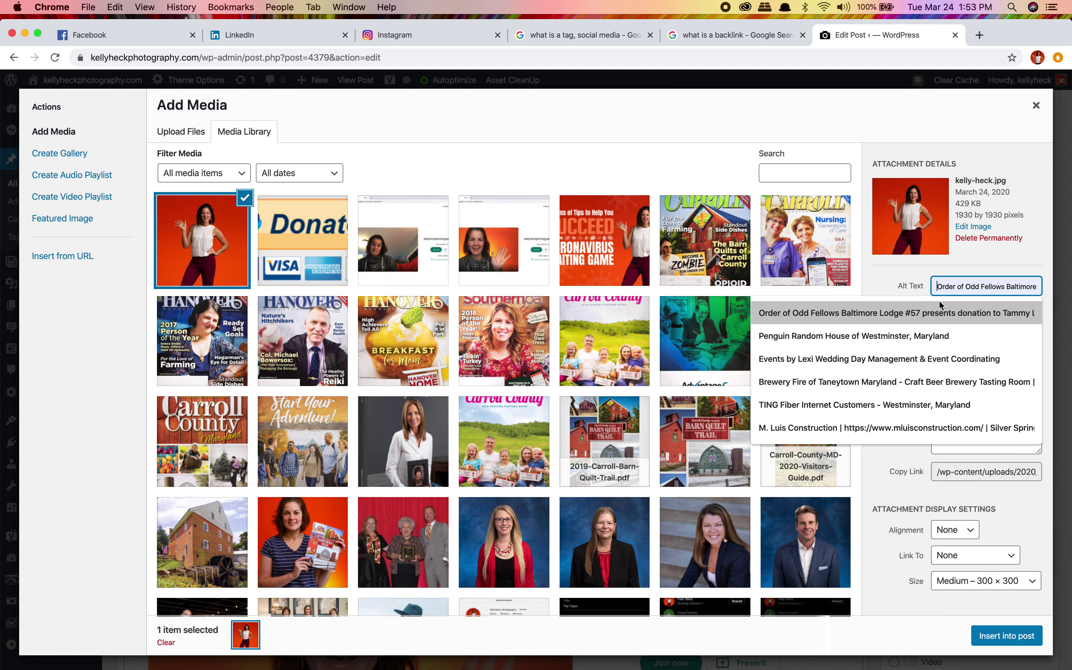
type("Kelly Heck, ")
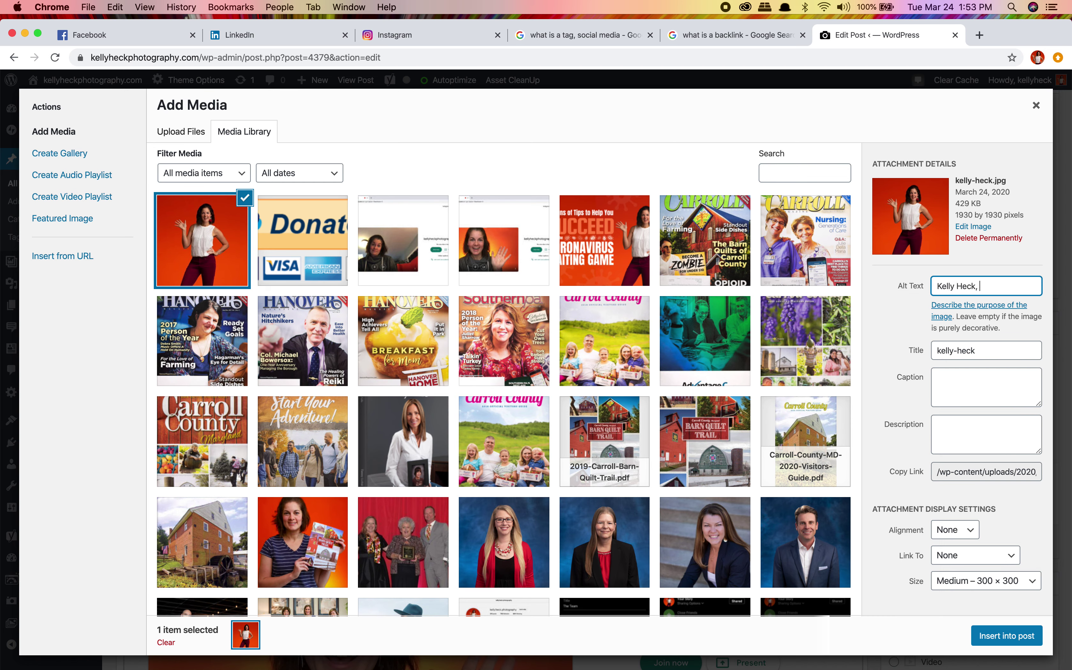
type("Photographer in Taneyt")
type("onw Maryland")
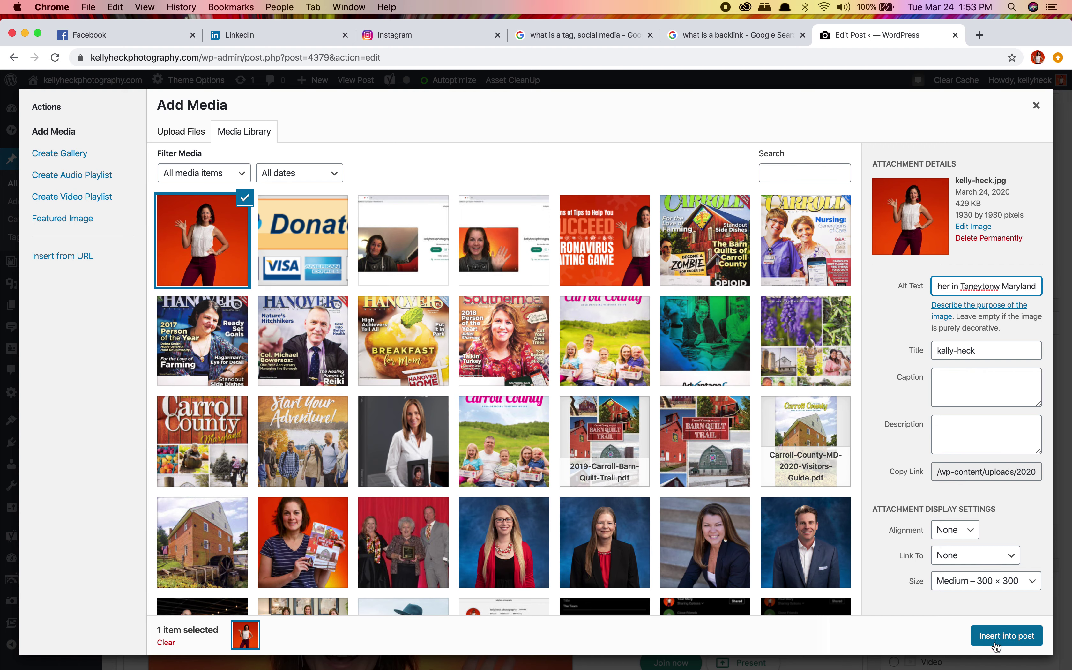
Insert the portrait at the top of the post and select it
left_click(996, 646)
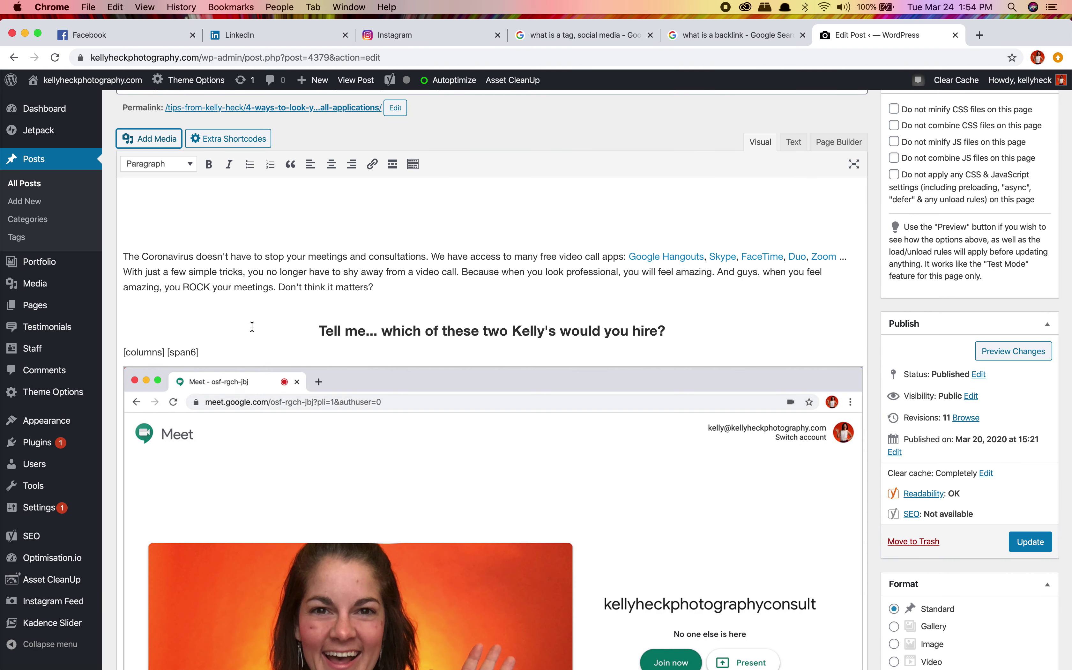
left_click(251, 265)
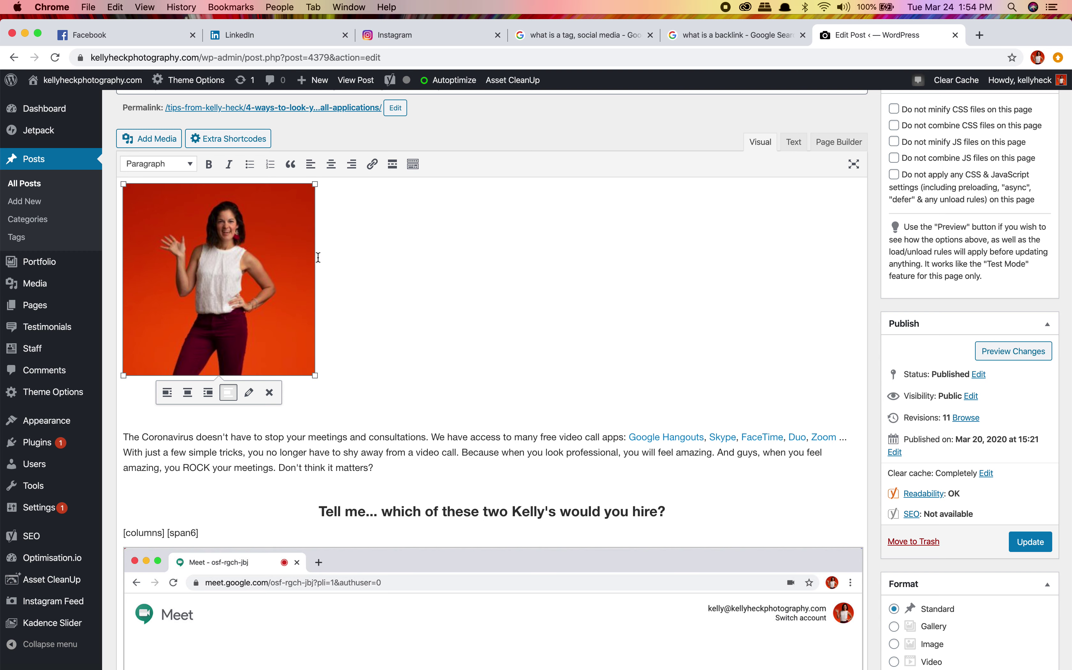
left_click(329, 262)
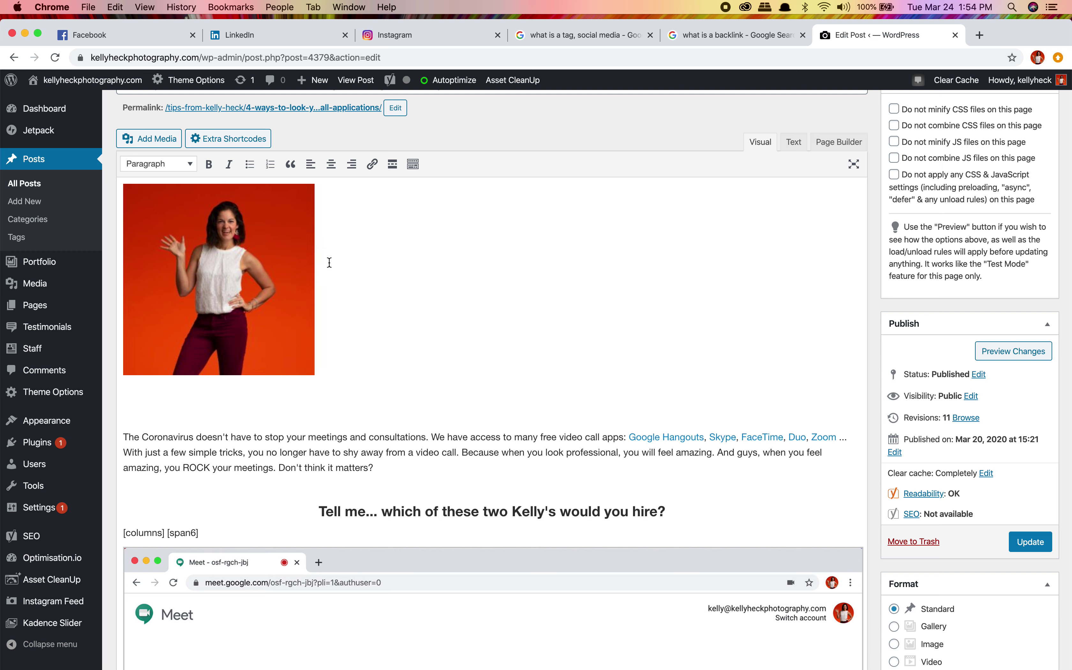
left_click(287, 269)
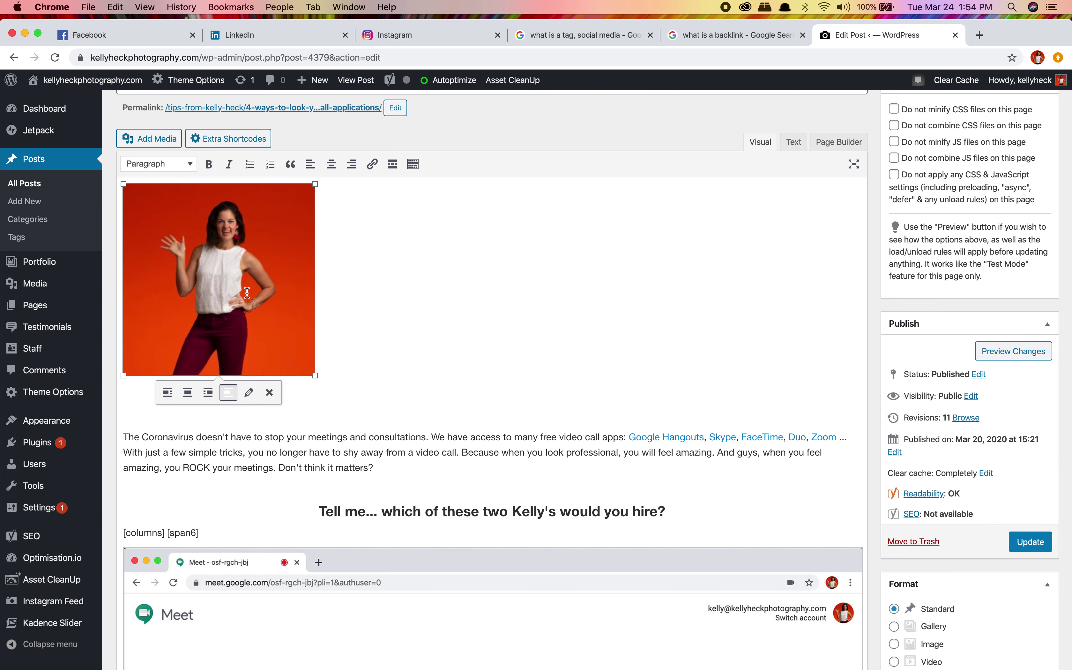
Search Google for 'cultivate shop westminster', open Cultivated's own website, and select its address to copy
left_click(981, 35)
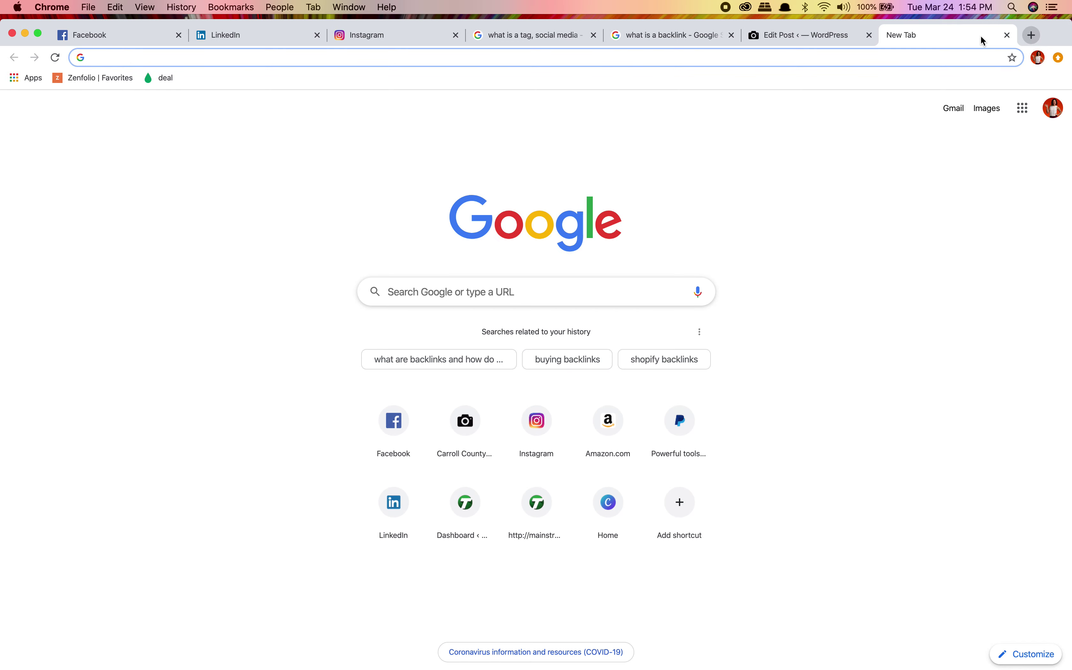
type("cultivat")
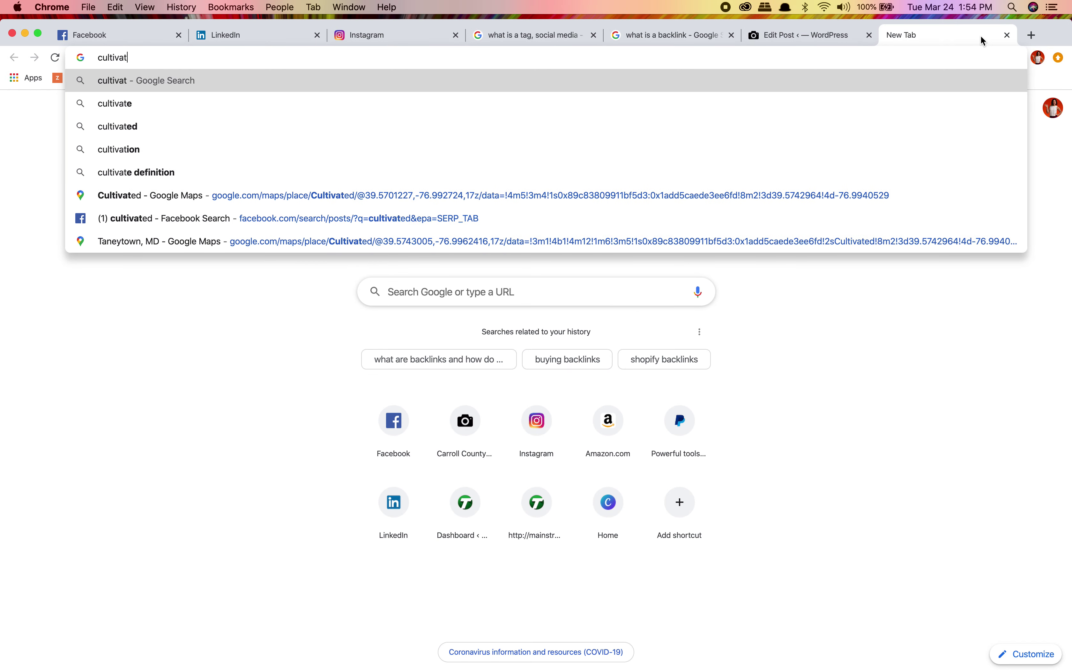
type("e shop westminster")
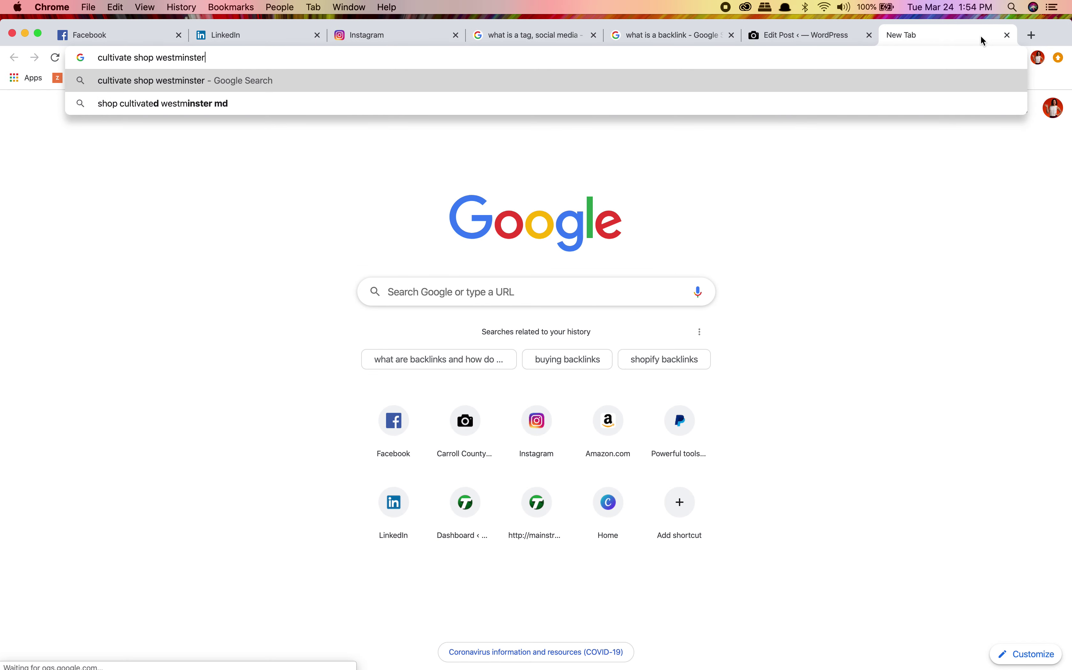
key("Return")
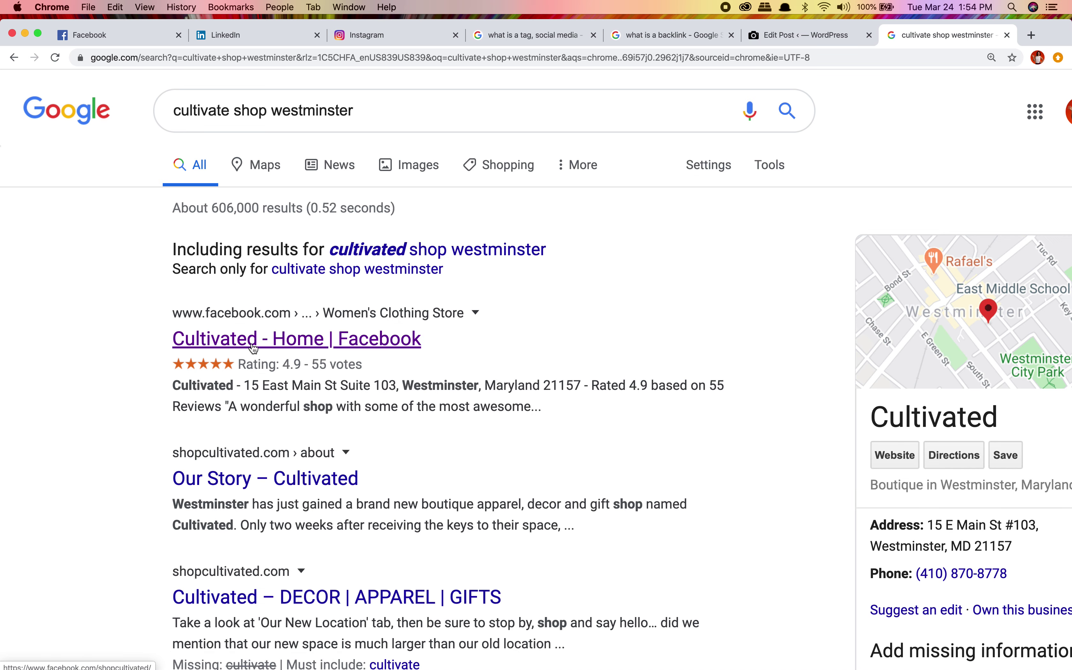
left_click(253, 349)
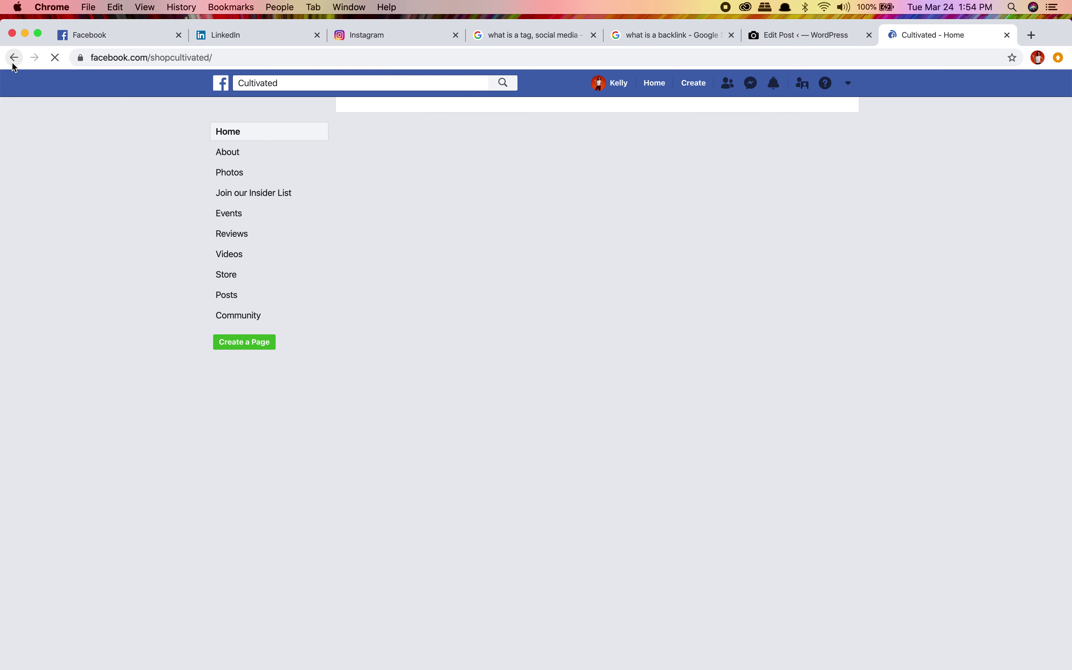
left_click(14, 57)
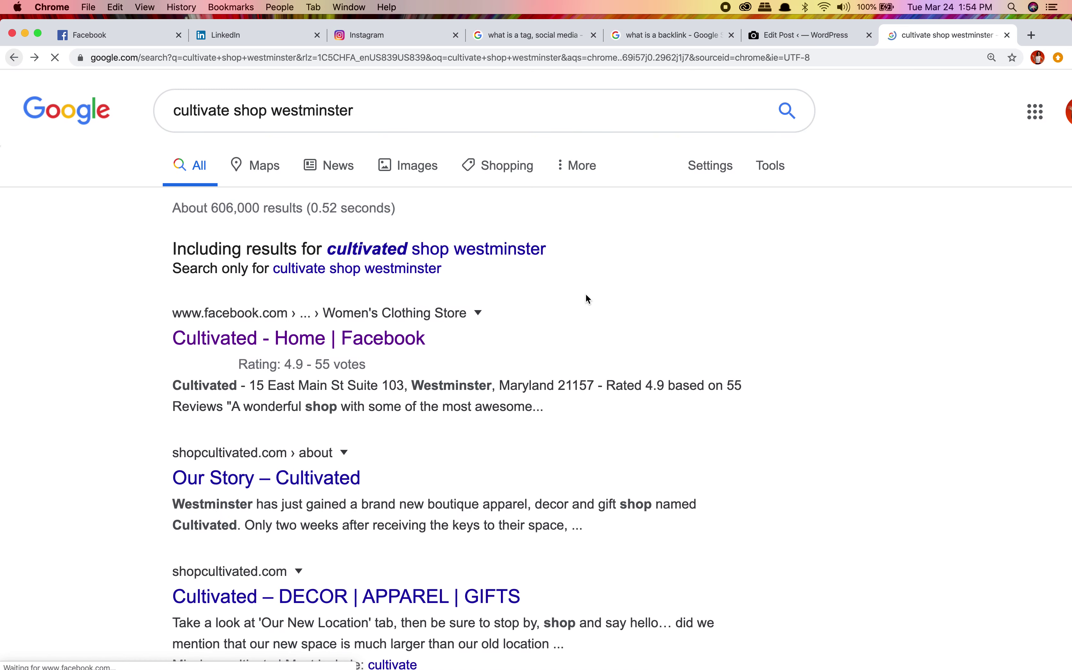
left_click(895, 456)
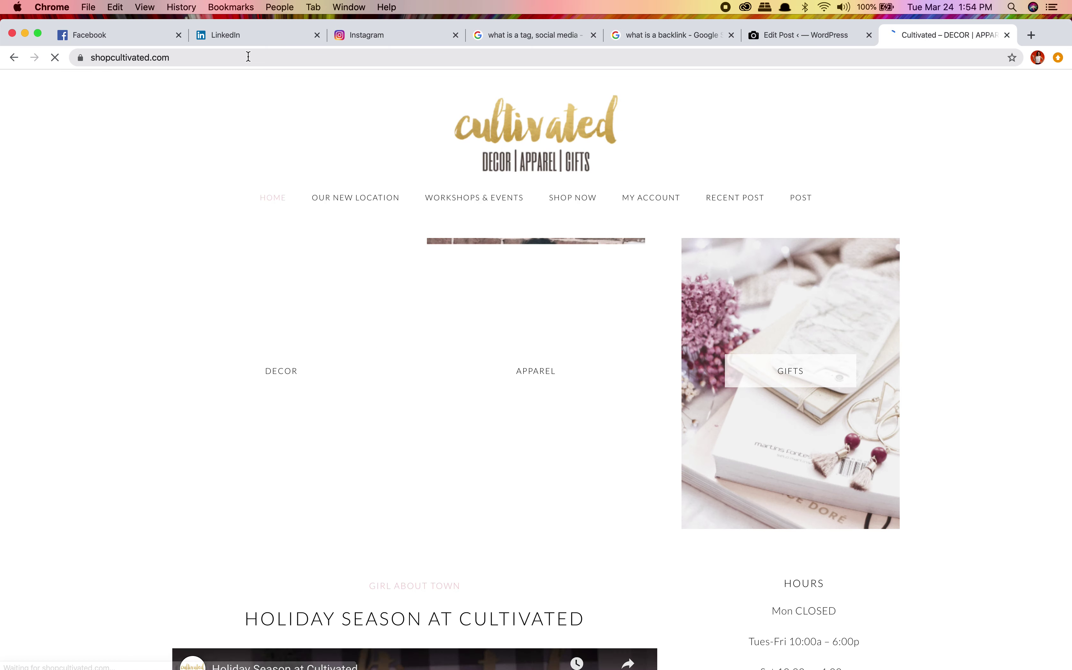
left_click(261, 57)
key("super+c")
left_click(765, 39)
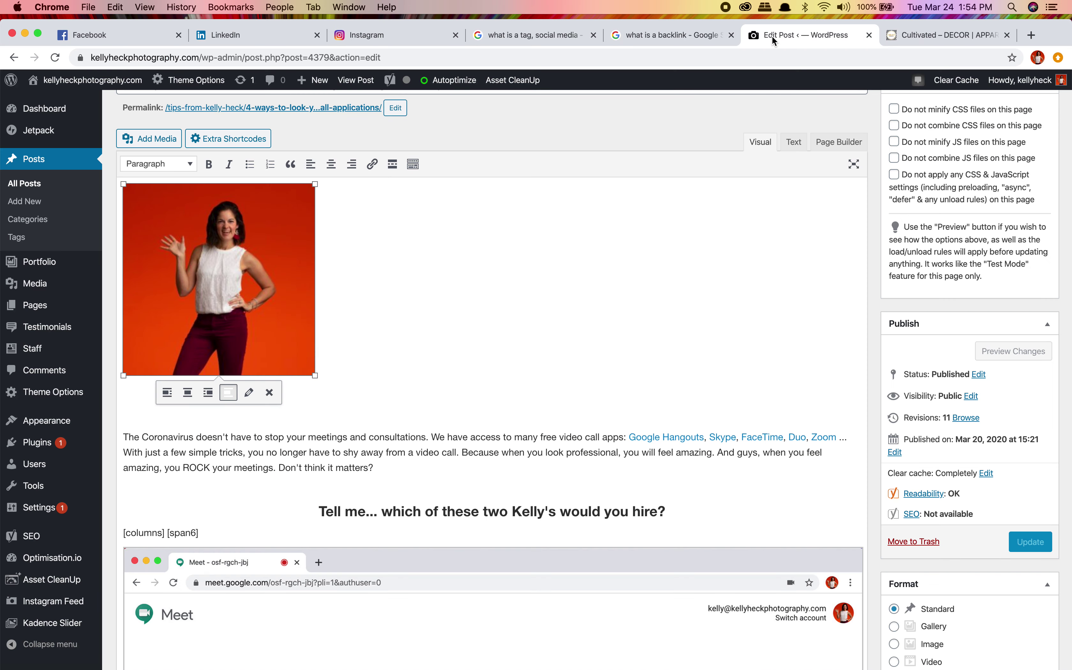
left_click(372, 165)
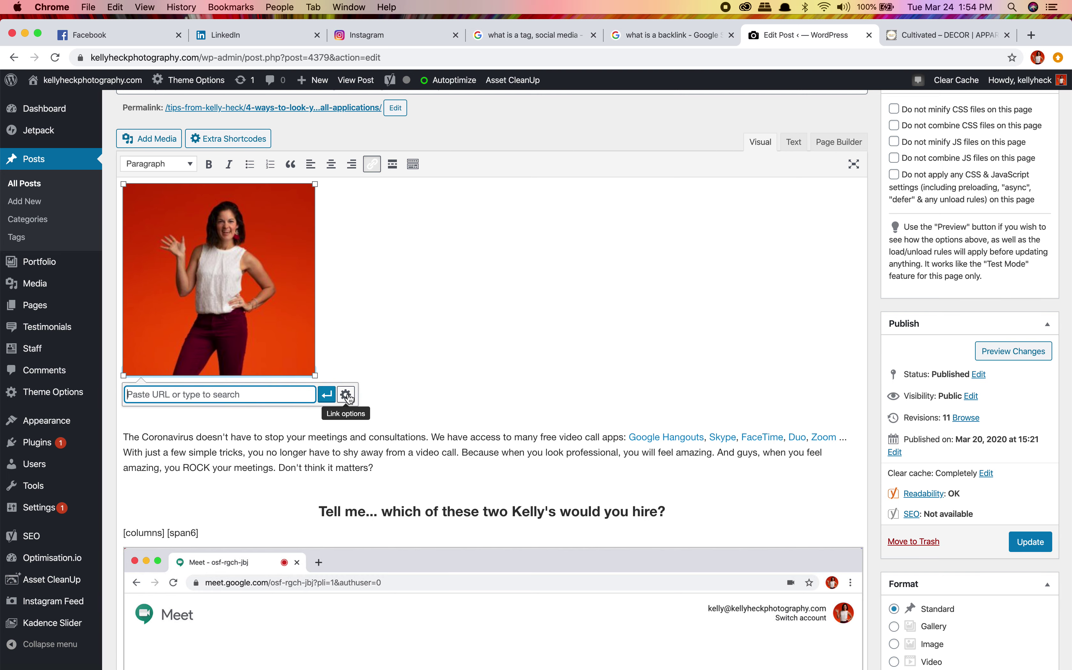
key("super+v")
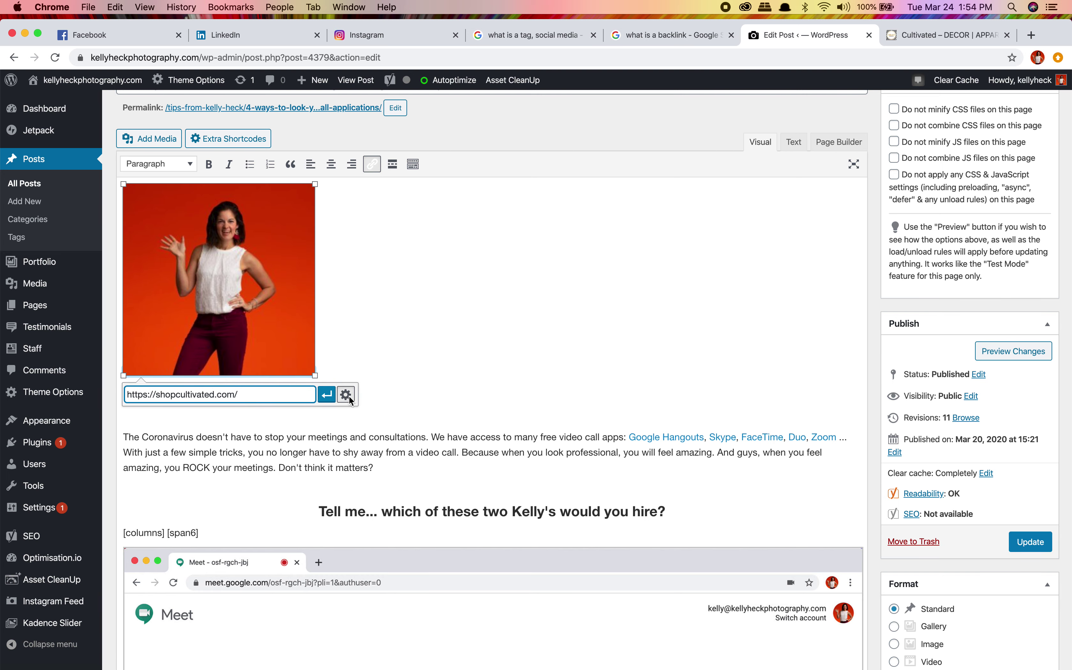
left_click(345, 395)
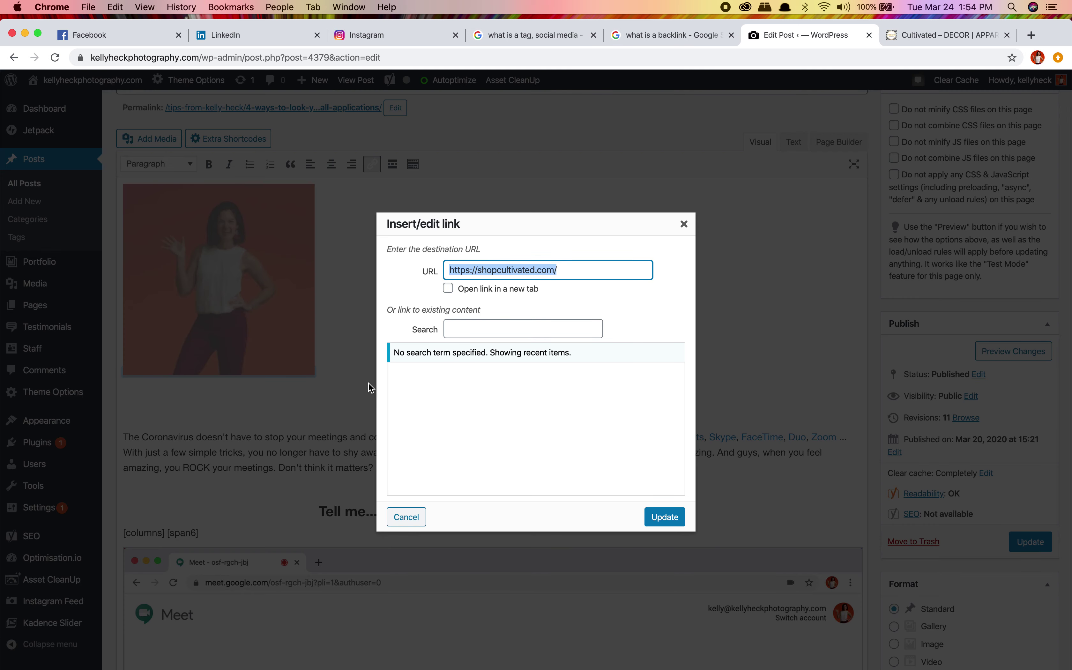
left_click(448, 289)
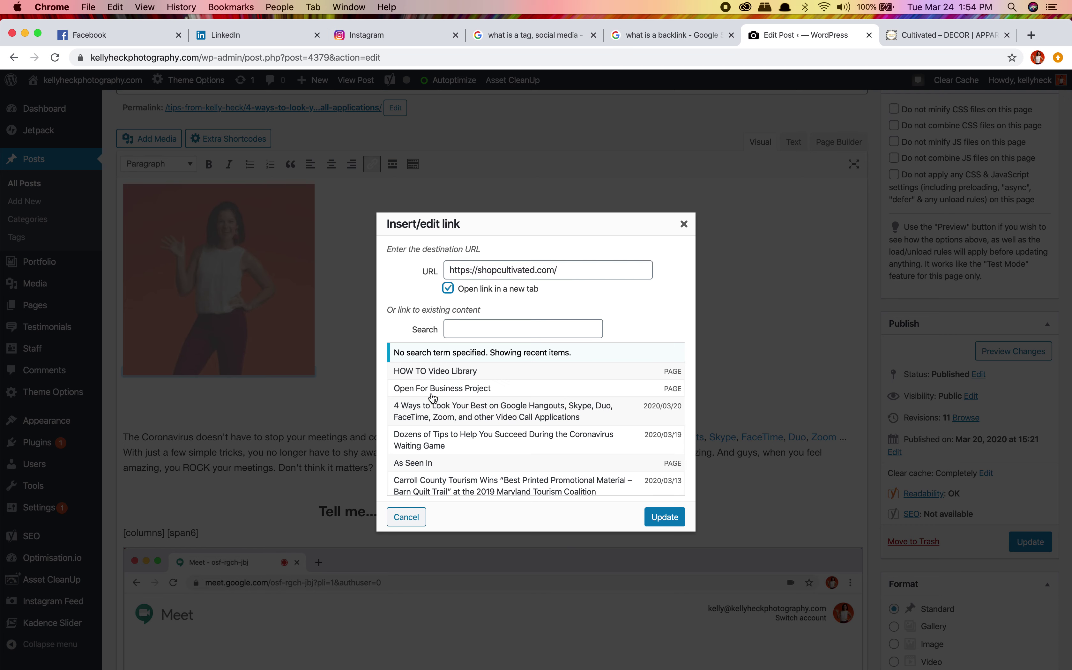
left_click(657, 517)
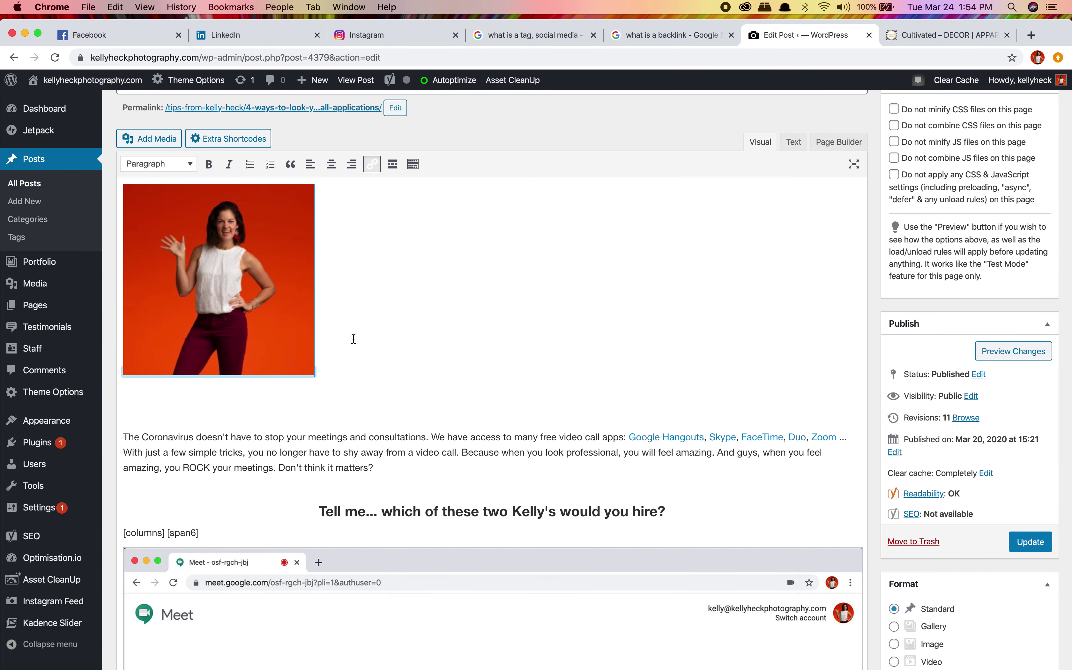
scroll(354, 340, "down", 1)
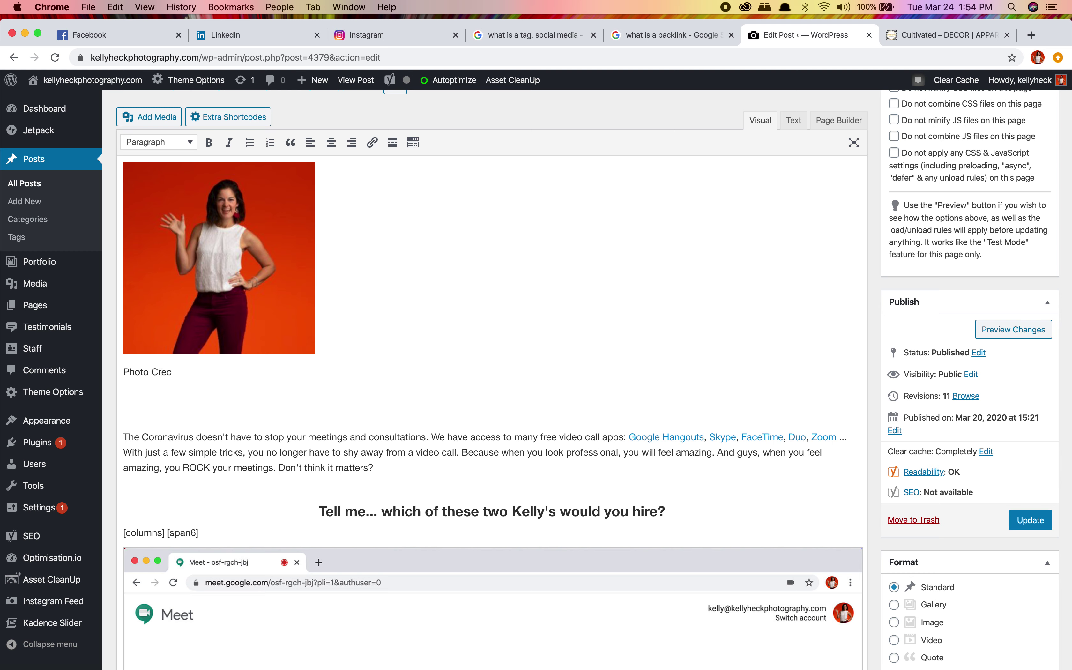
key("BackSpace")
type("dit: Kelly Heck Photography")
left_click_drag(261, 372, 288, 373)
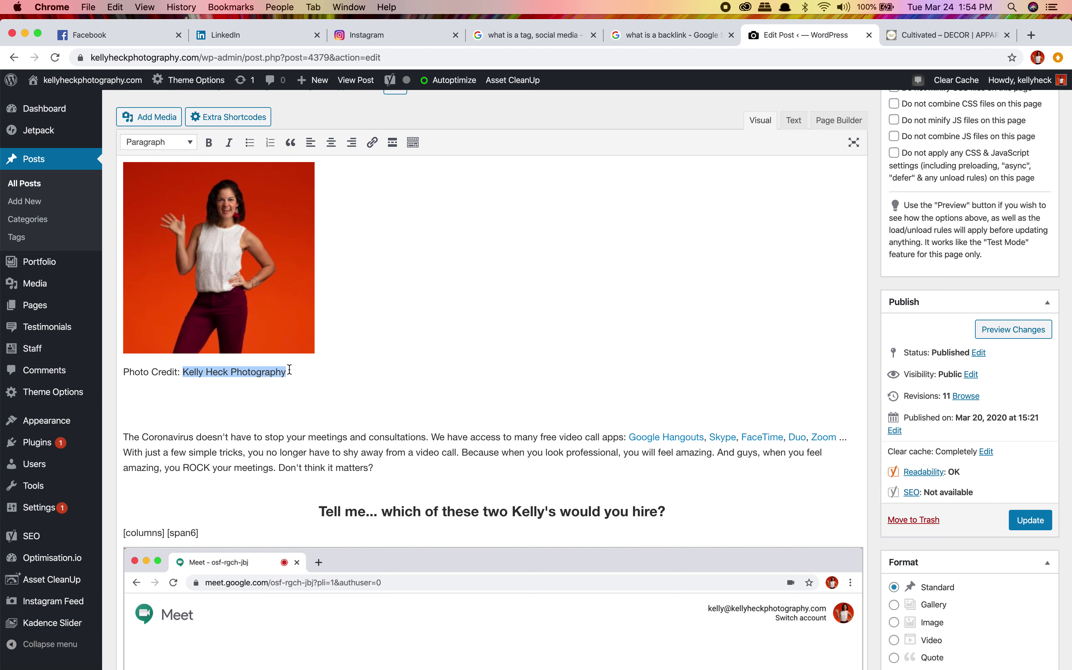
left_click(372, 143)
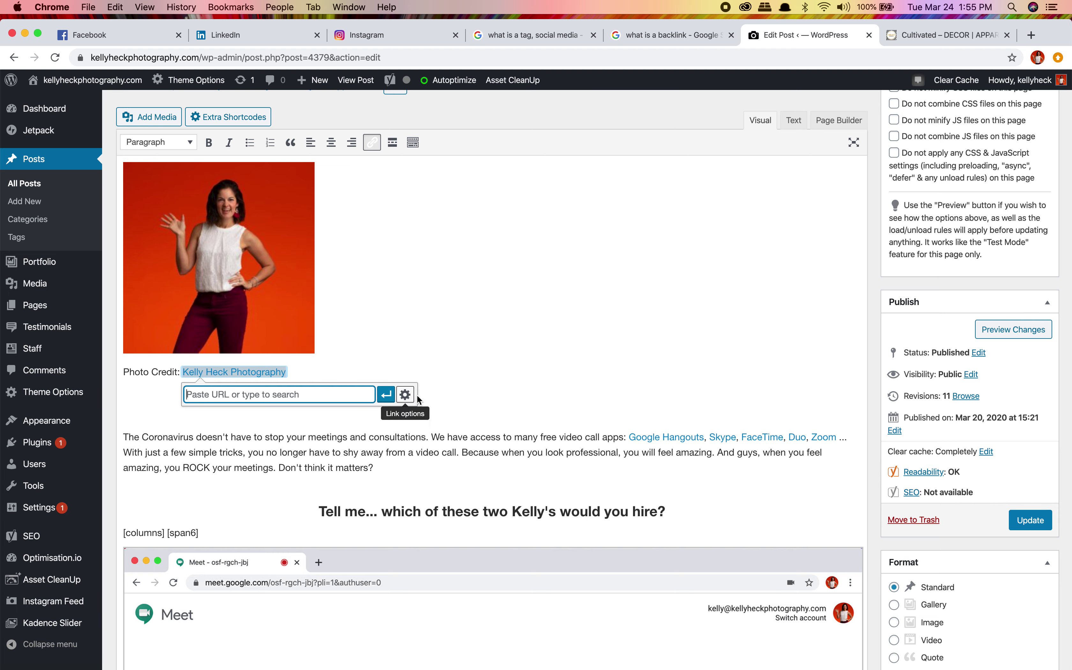
left_click(405, 395)
type("https")
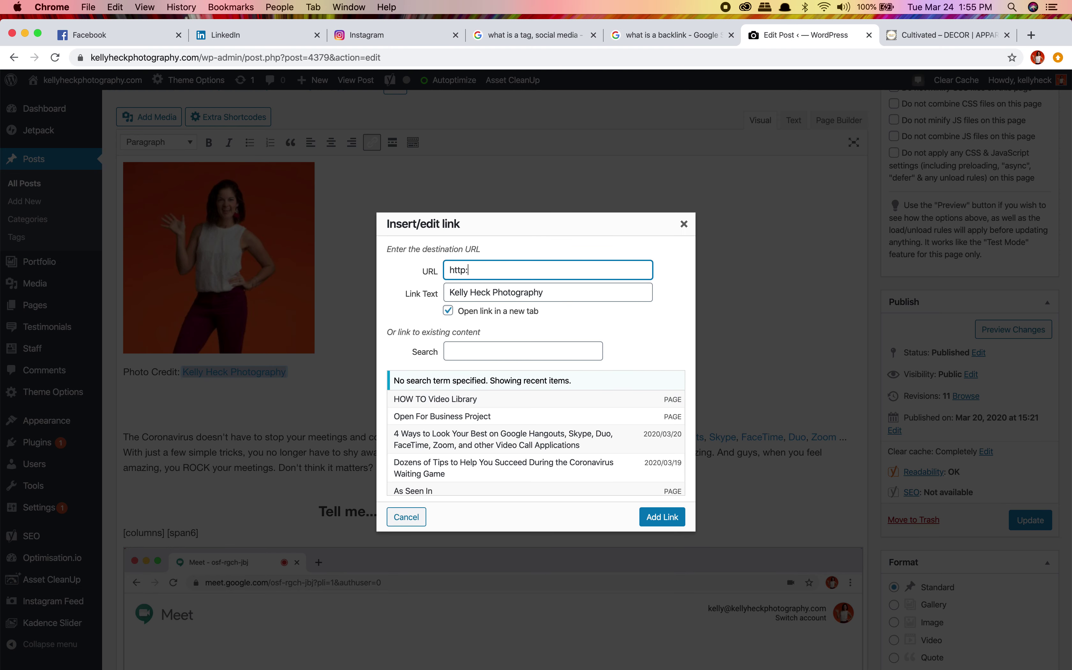
type("://www.kellyheckphotography.com/")
left_click(662, 516)
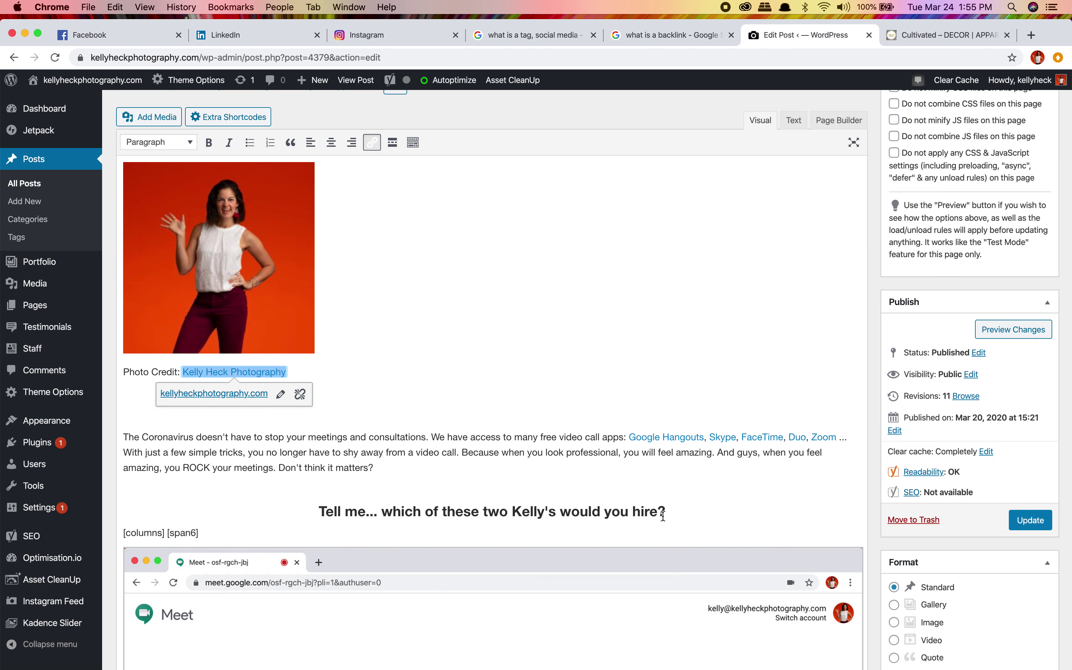
left_click(328, 379)
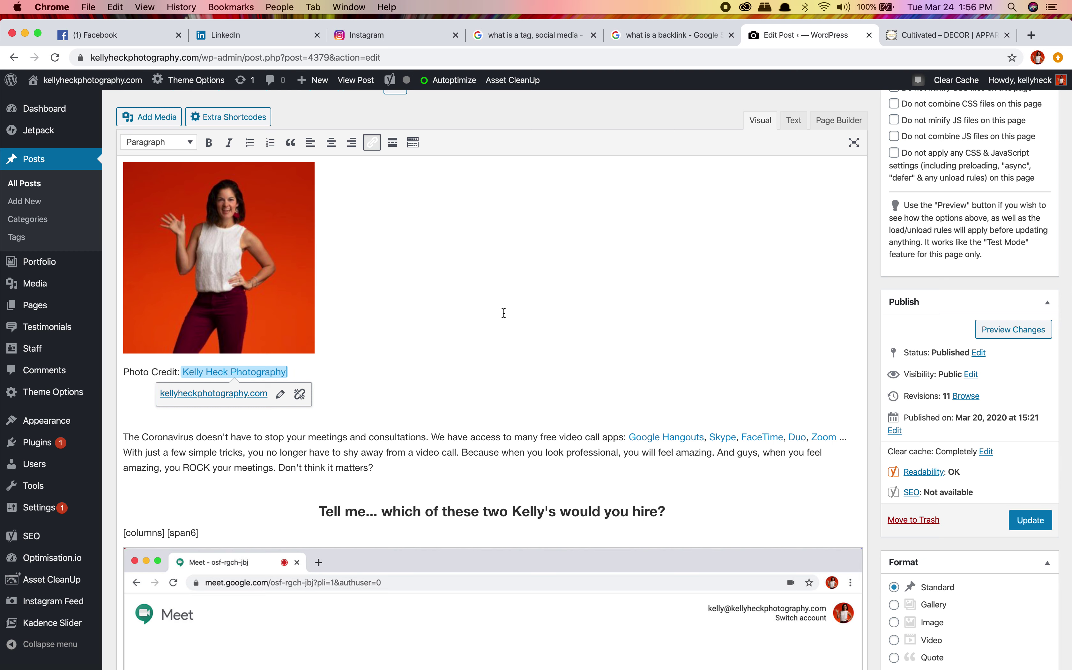
Switch to the Google results for 'what is a backlink', passing through the social media tag search
left_click(541, 36)
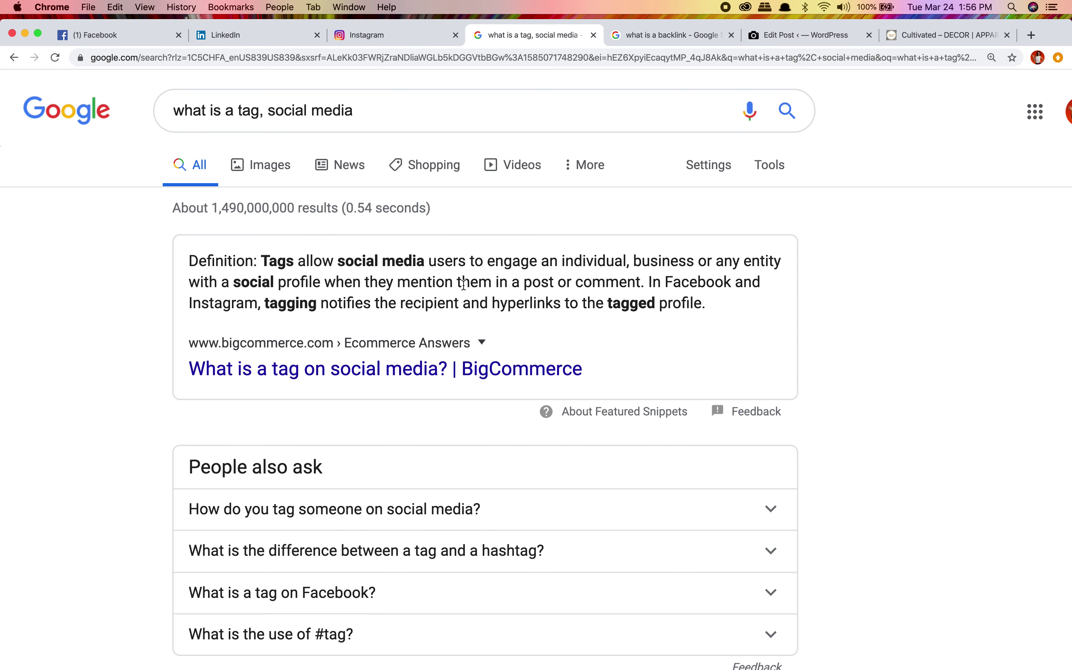
left_click(647, 35)
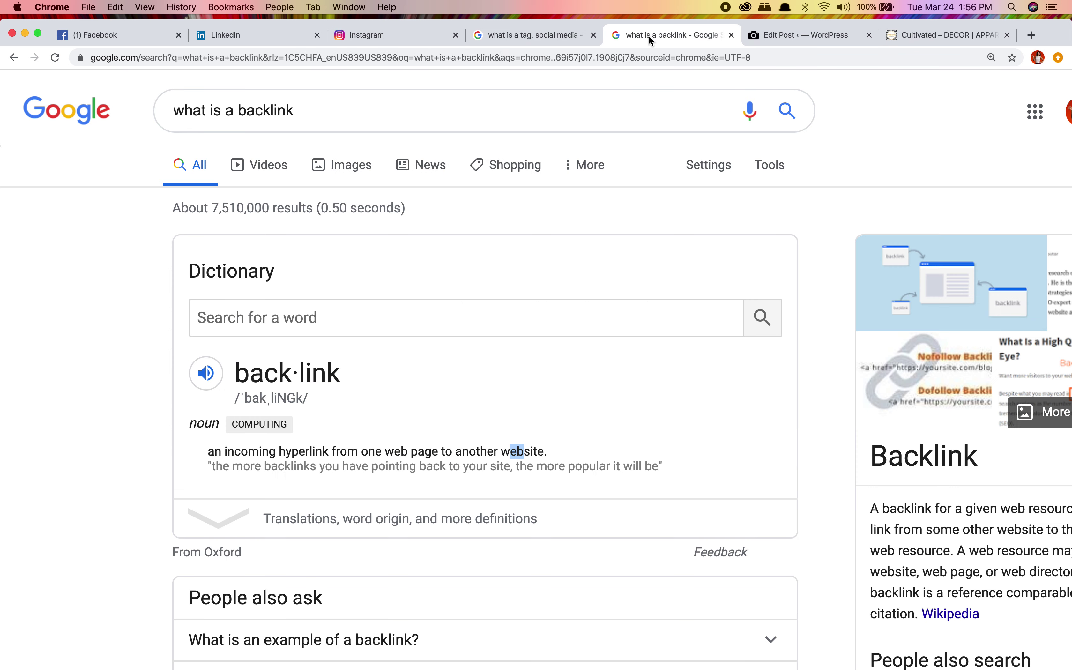